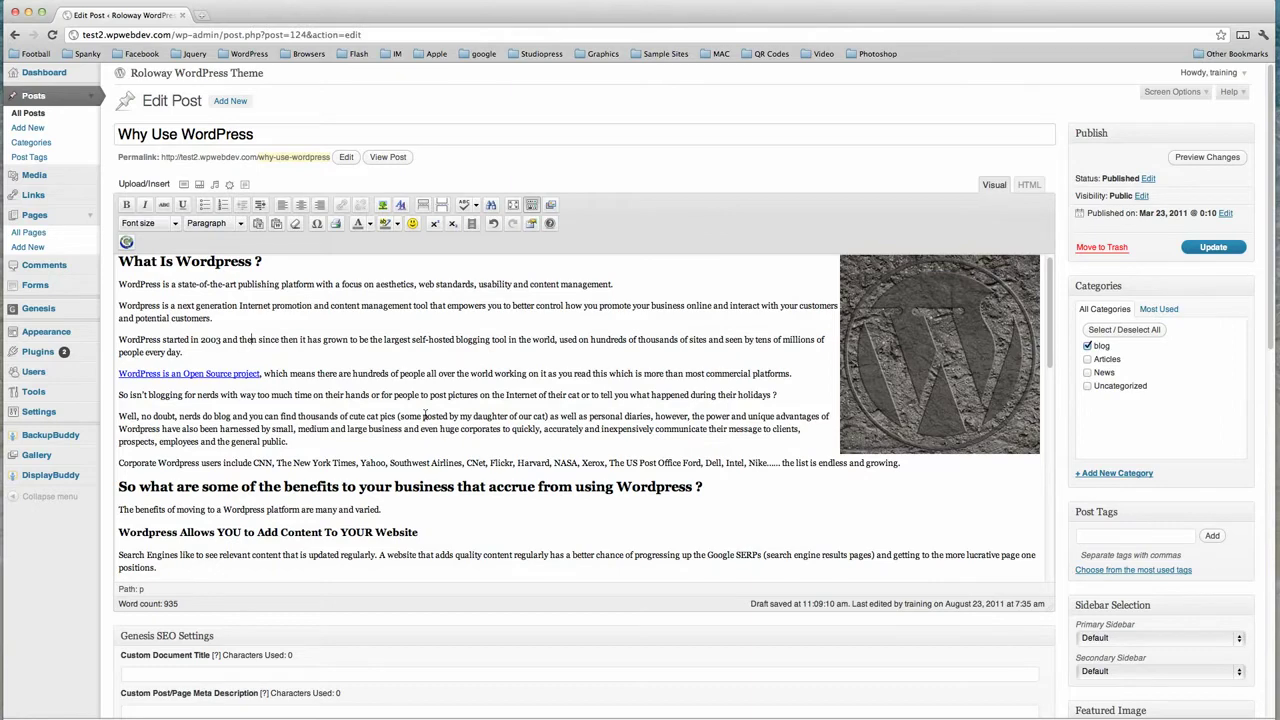
Step: Check the format of the "What Is Wordpress ?" heading and examine the headings and subheadings throughout the article
scroll(425, 414, "up", 1)
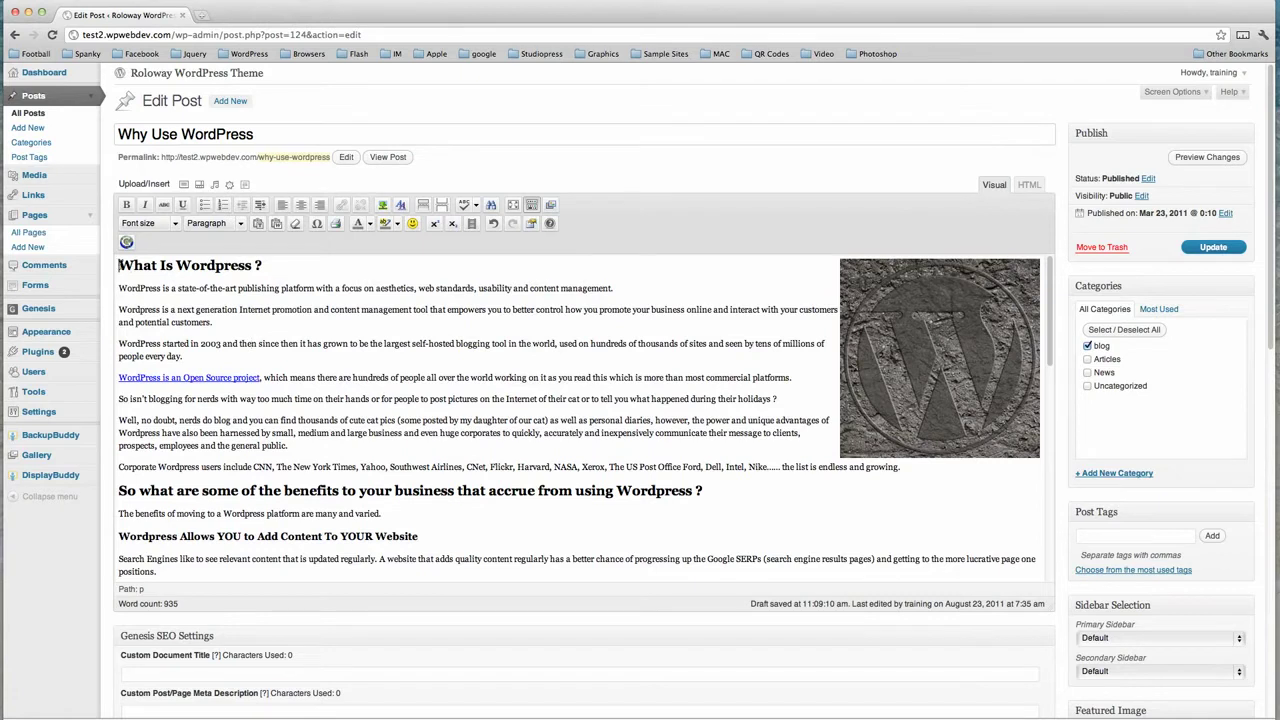
left_click_drag(120, 265, 263, 265)
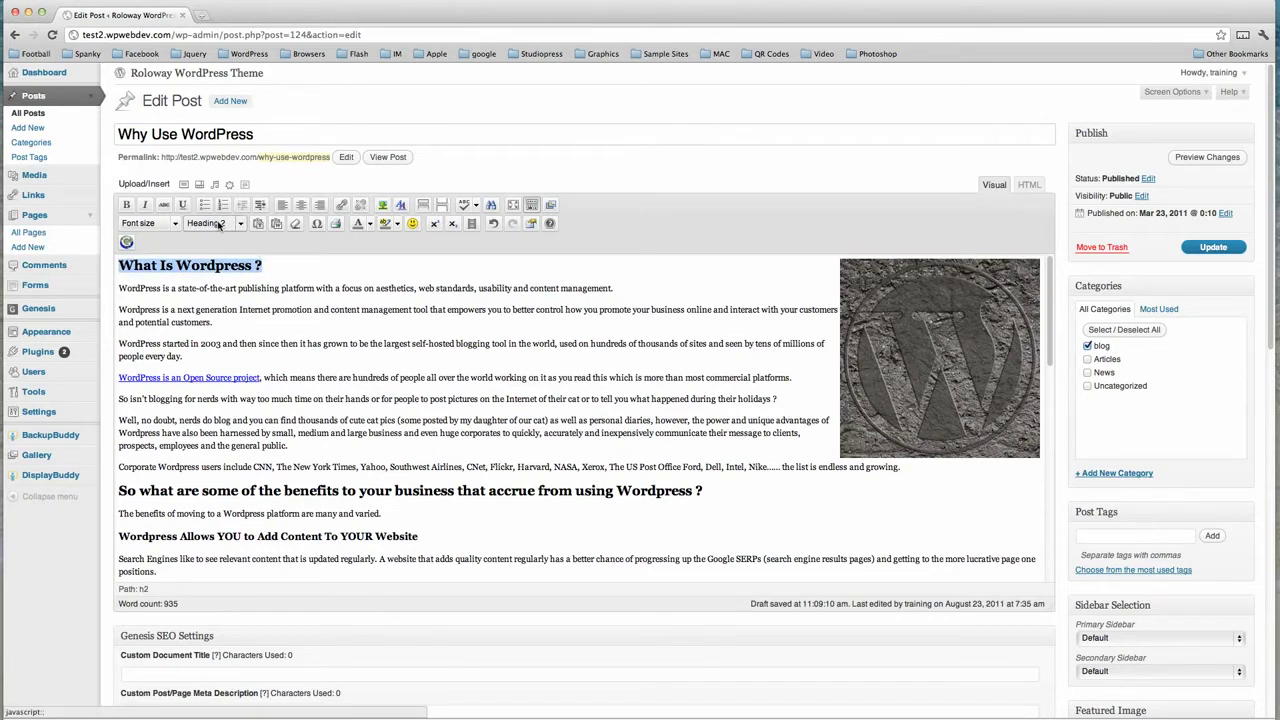
left_click(178, 266)
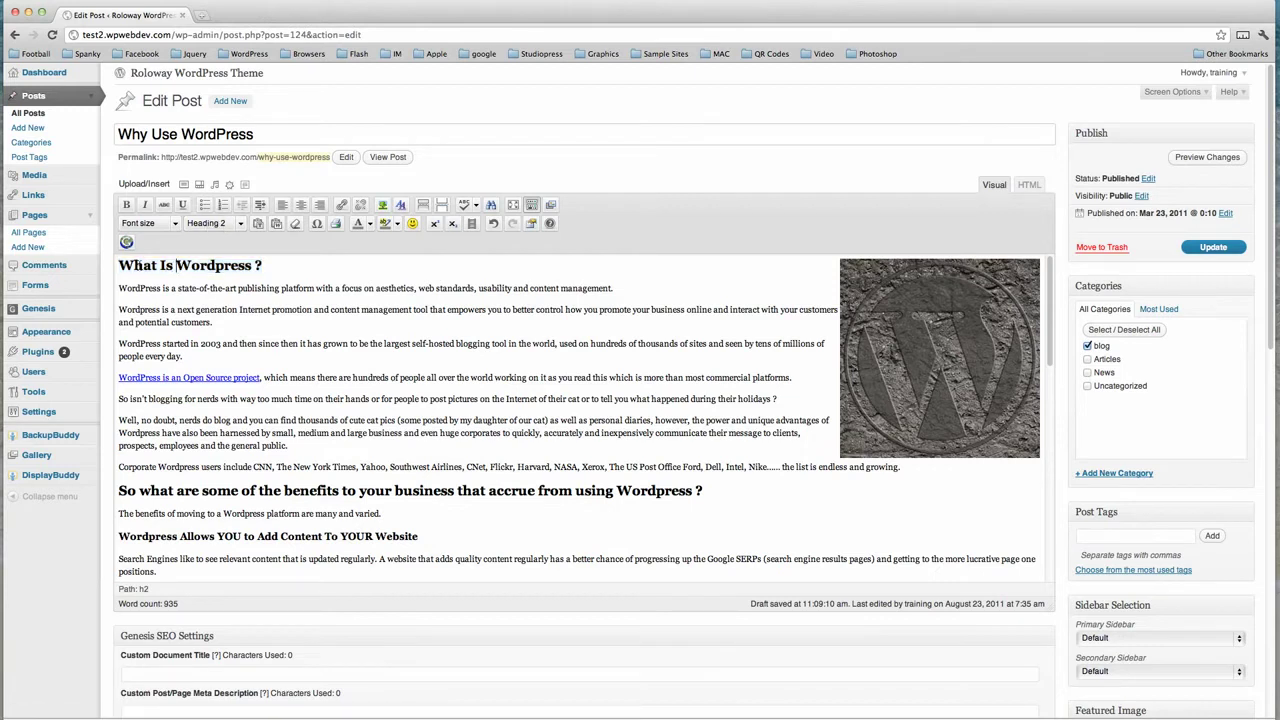
left_click_drag(119, 265, 262, 265)
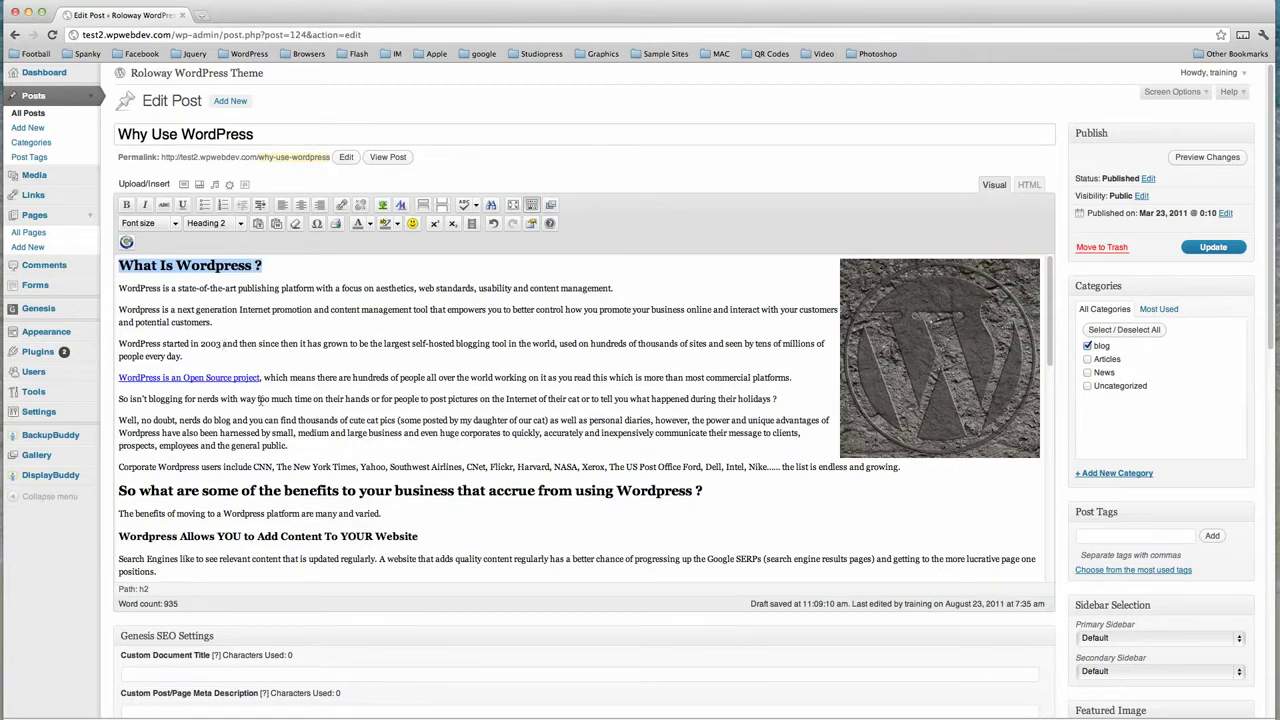
scroll(296, 477, "down", 3)
scroll(296, 477, "down", 7)
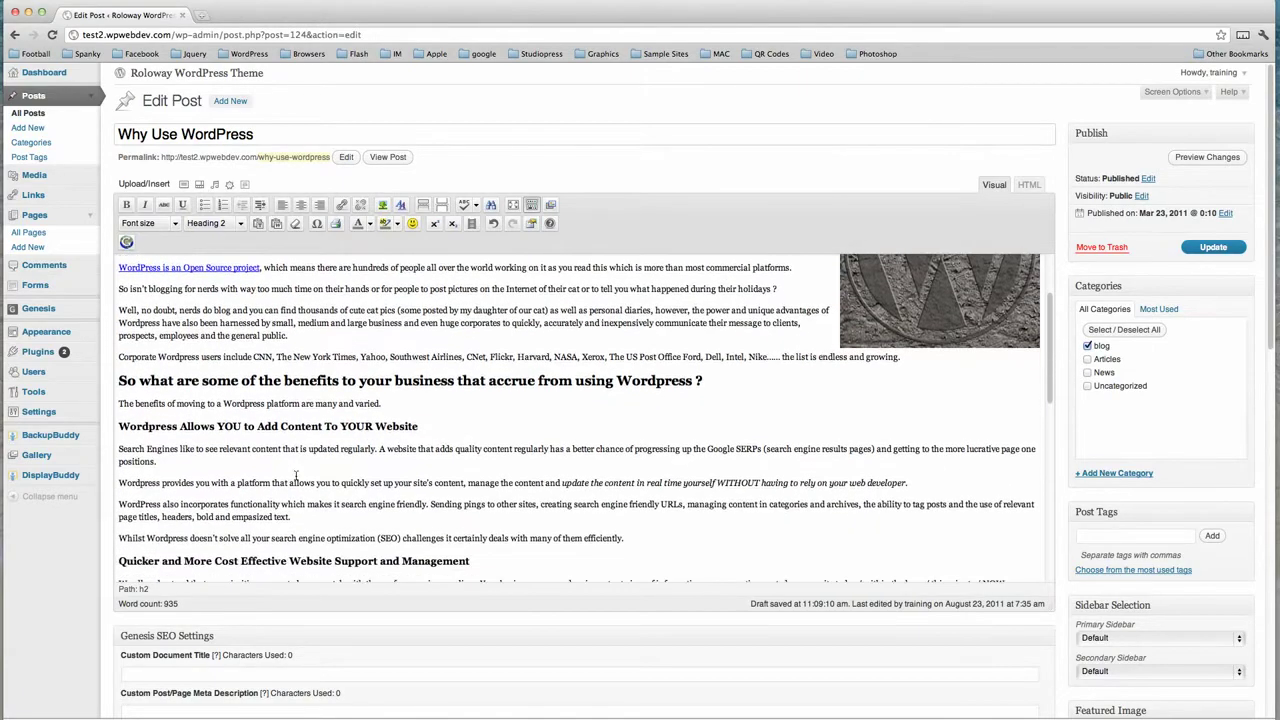
scroll(296, 477, "down", 1)
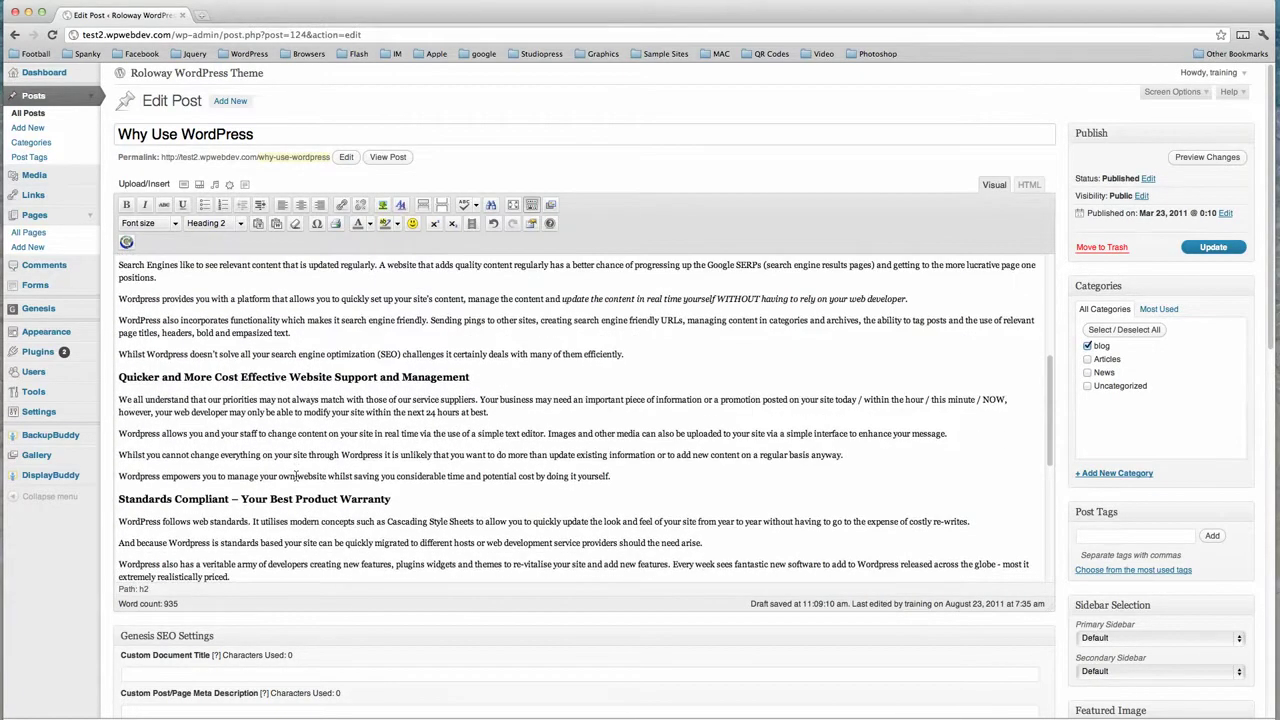
scroll(296, 477, "down", 4)
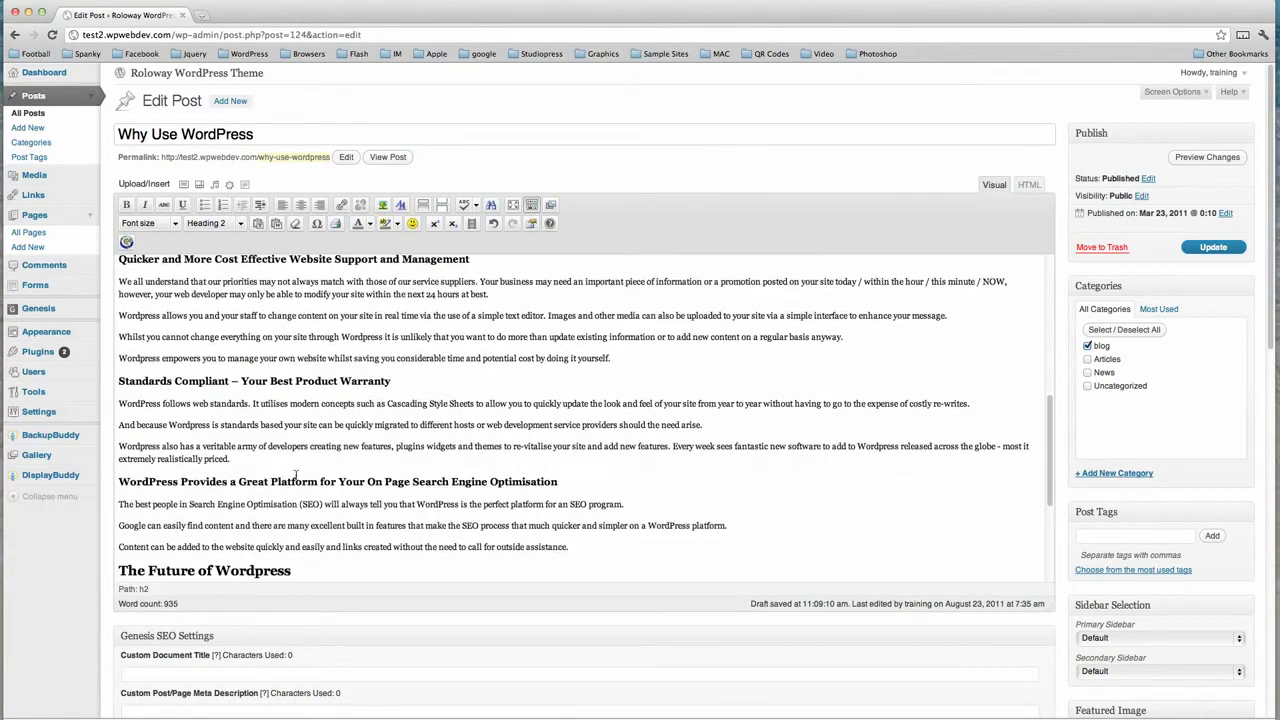
scroll(296, 477, "up", 7)
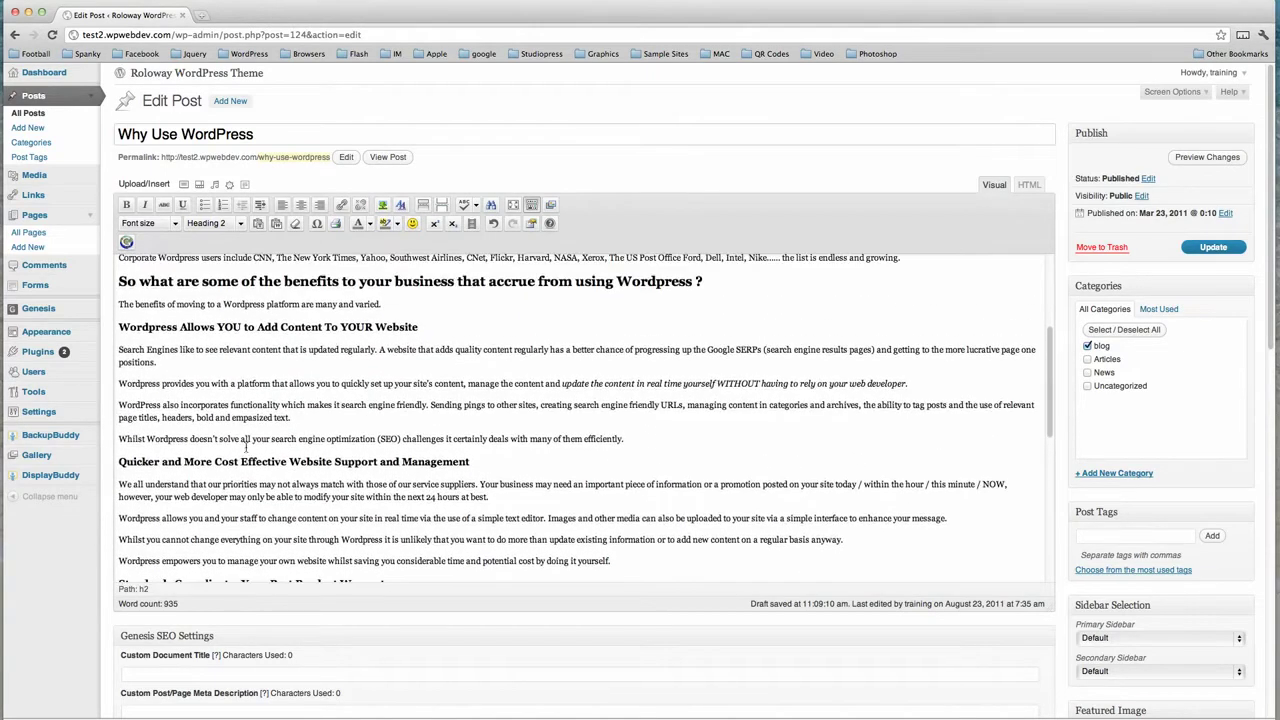
Step: Put the word "Wordpress" before "provides you with a platform" on its own line and format it as Heading 2
left_click_drag(117, 383, 160, 381)
left_click(160, 381)
key("Return")
left_click_drag(117, 383, 173, 381)
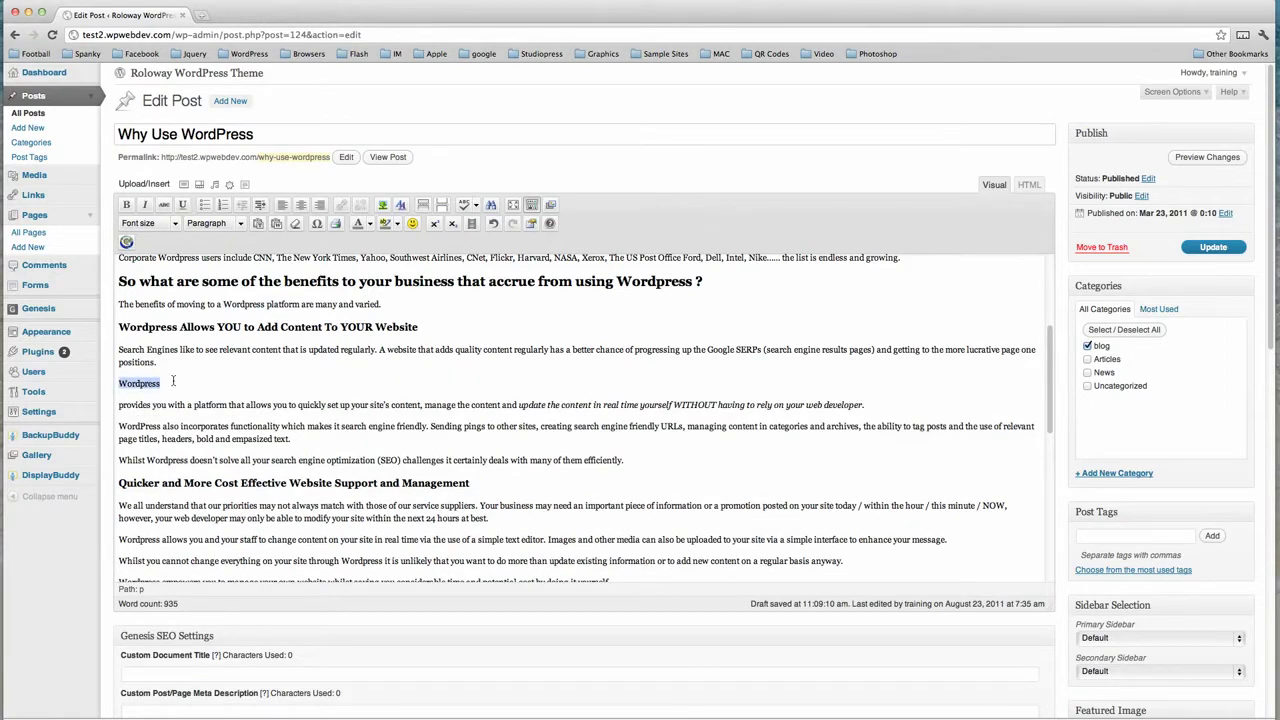
left_click(241, 224)
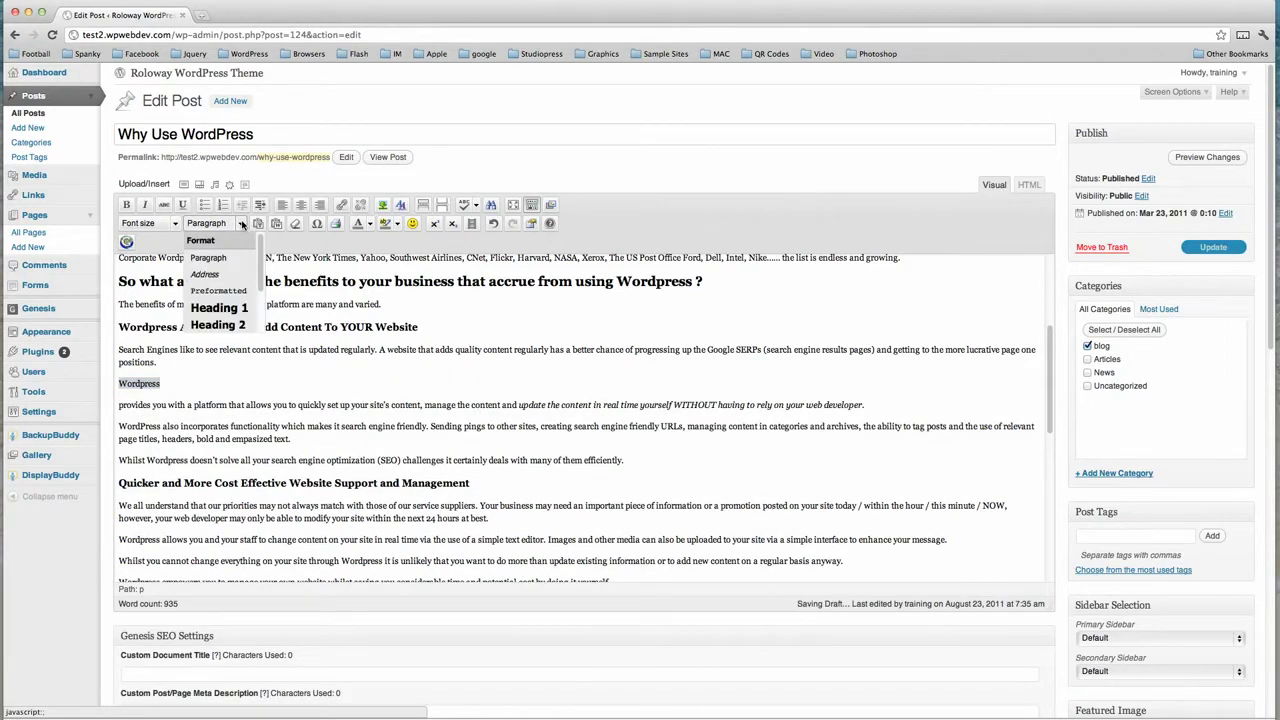
left_click(218, 325)
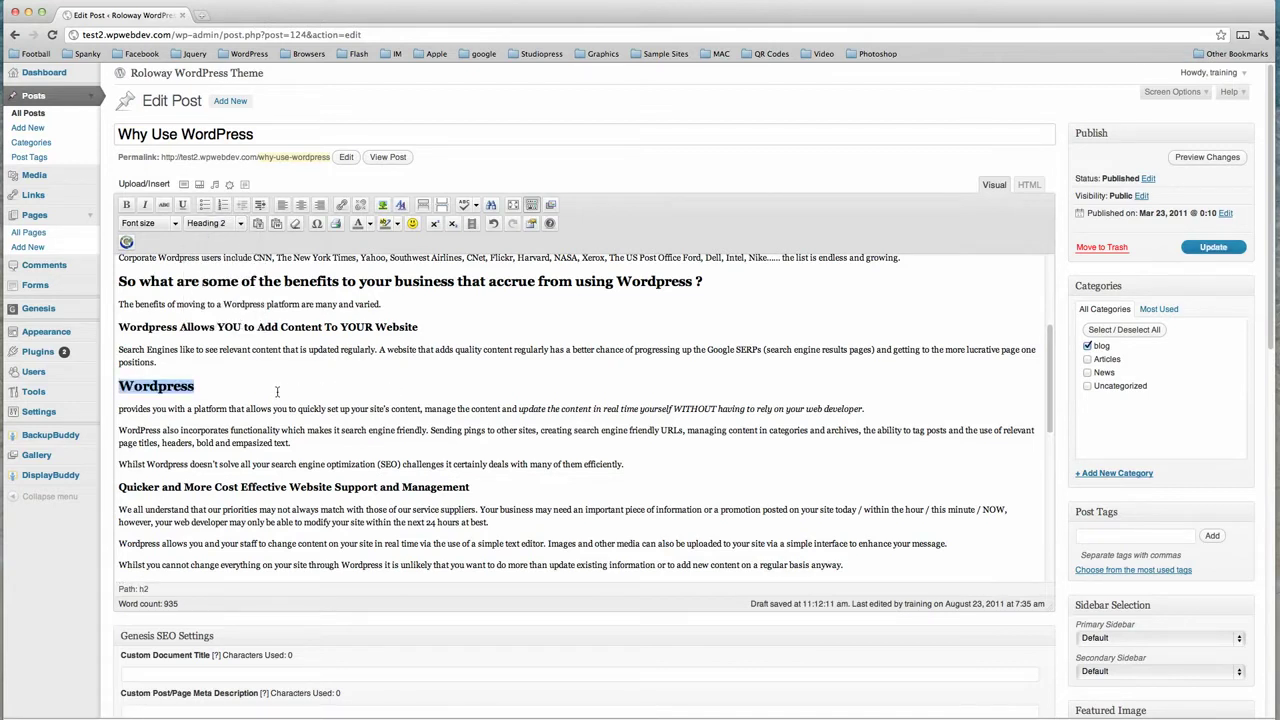
Step: Check the other heading levels available for "Wordpress", and undo its Heading 2 format and the line break after it
left_click(241, 224)
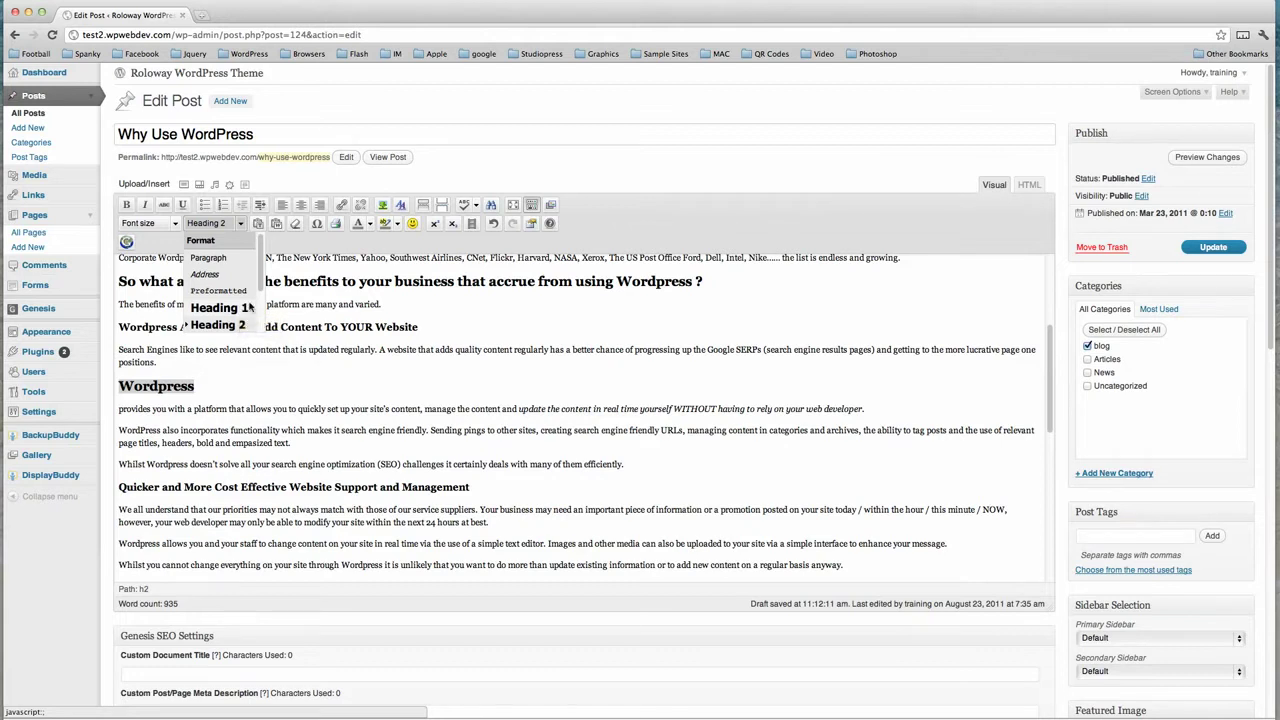
scroll(260, 290, "down", 1)
scroll(258, 292, "down", 1)
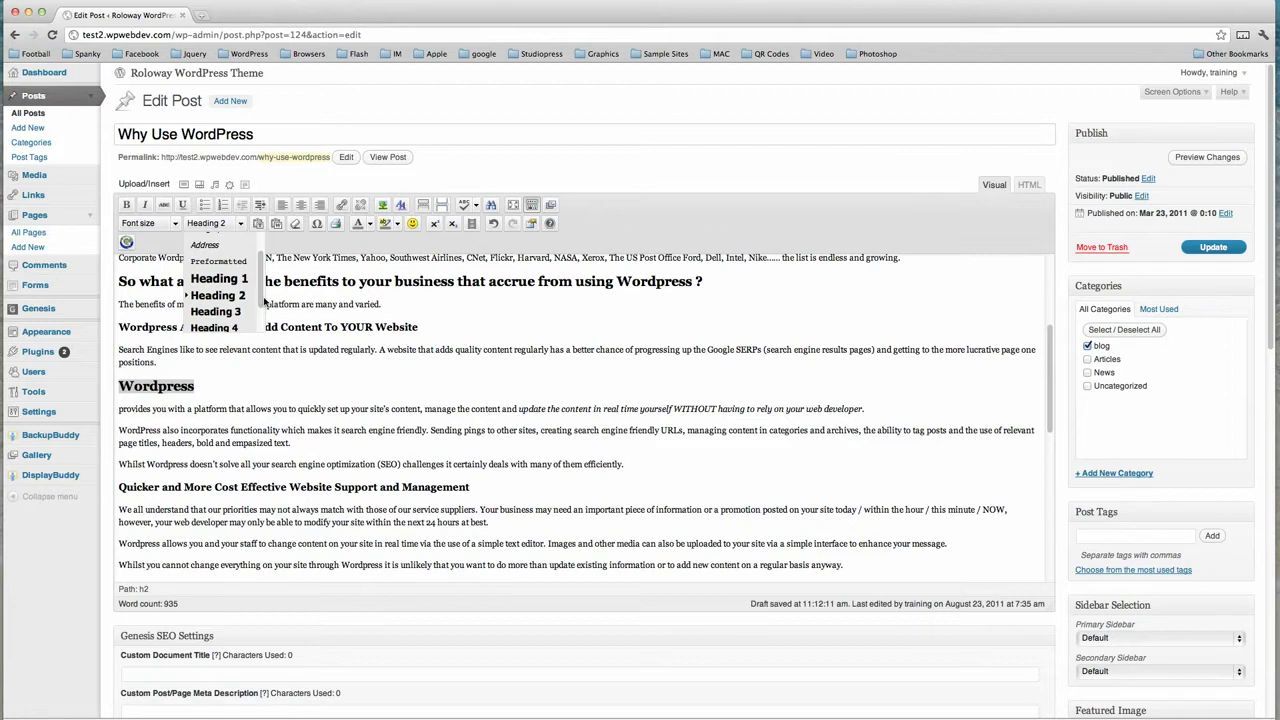
left_click(182, 388)
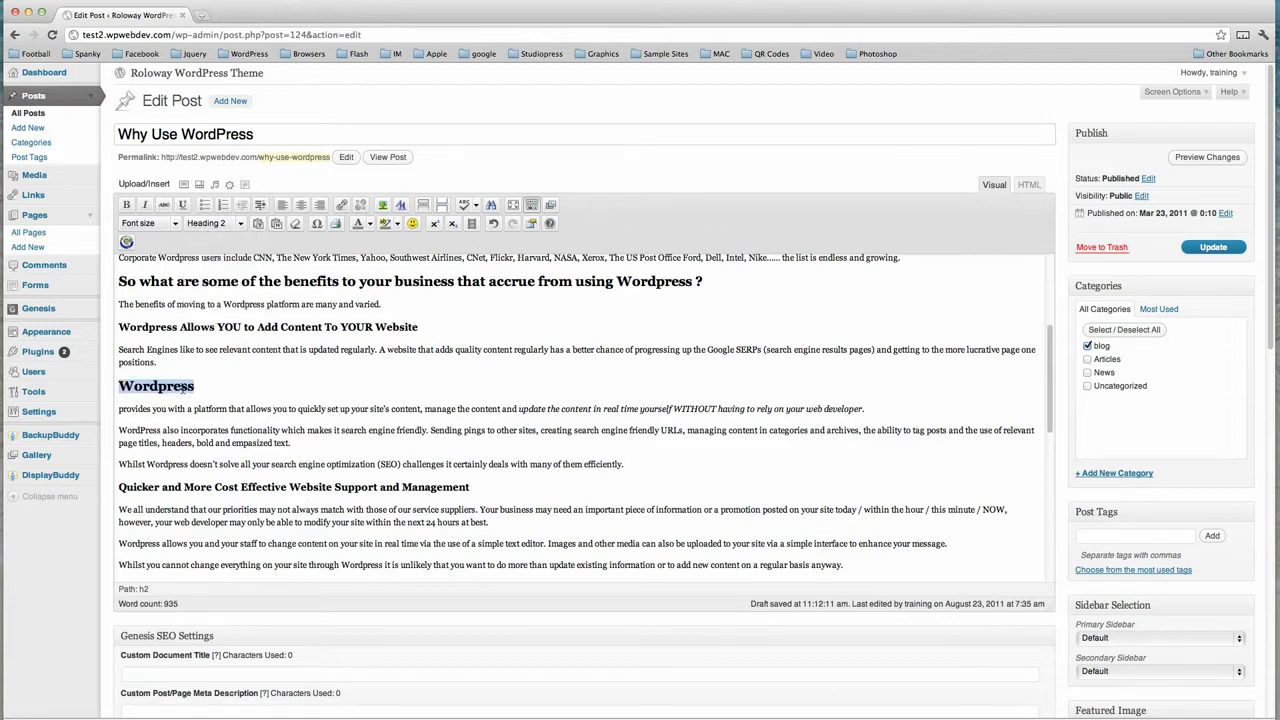
left_click(492, 224)
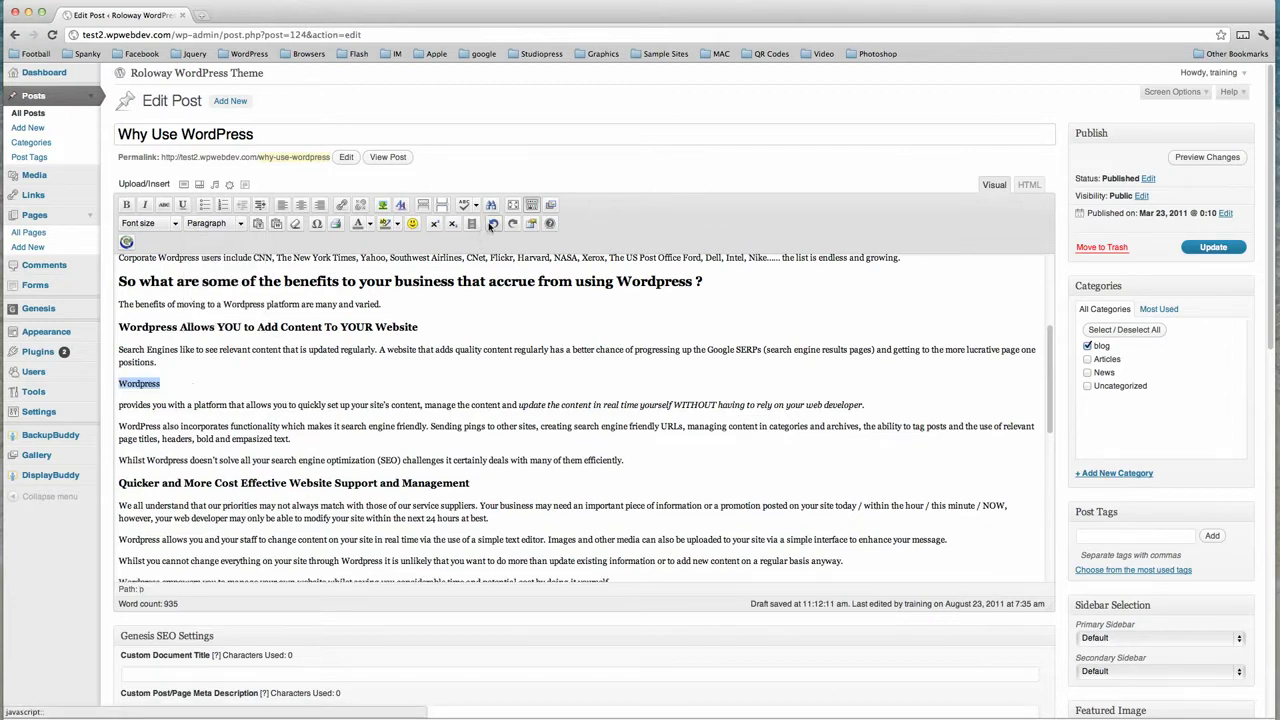
left_click(491, 224)
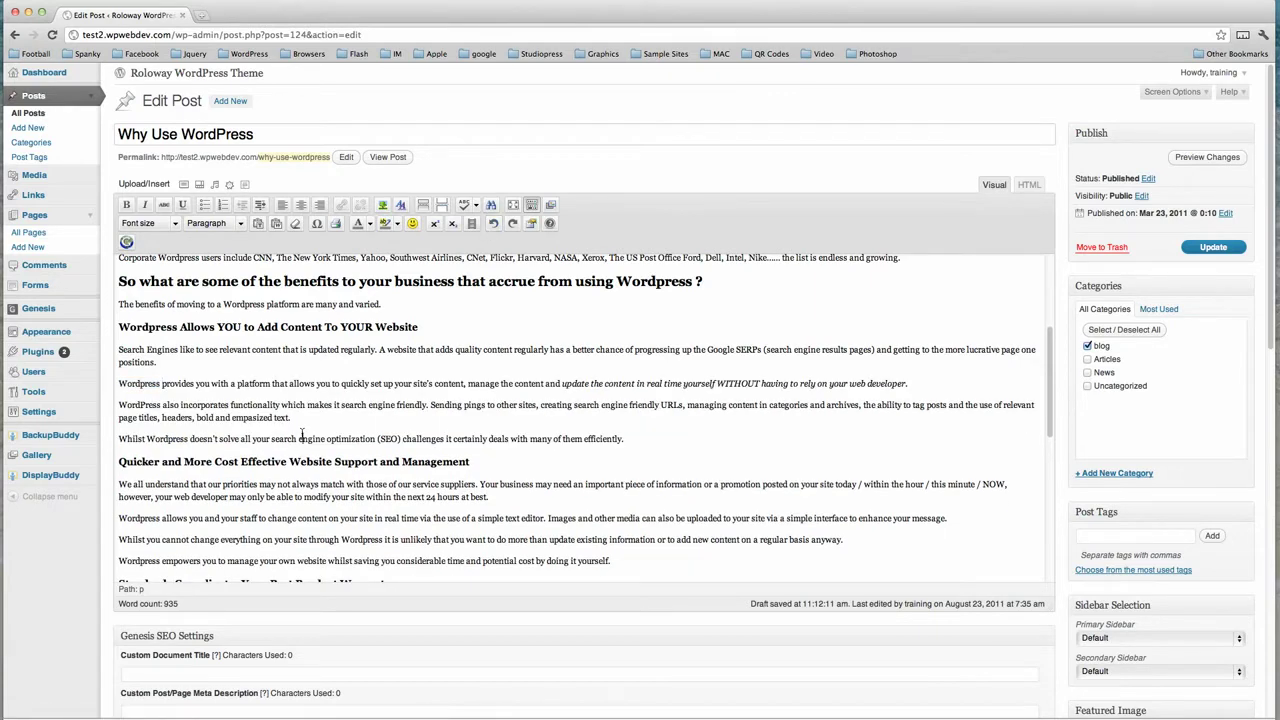
Step: Examine the Genesis SEO settings below the article, including the document title, meta description, keywords, canonical, redirect and robots options
scroll(301, 433, "down", 5)
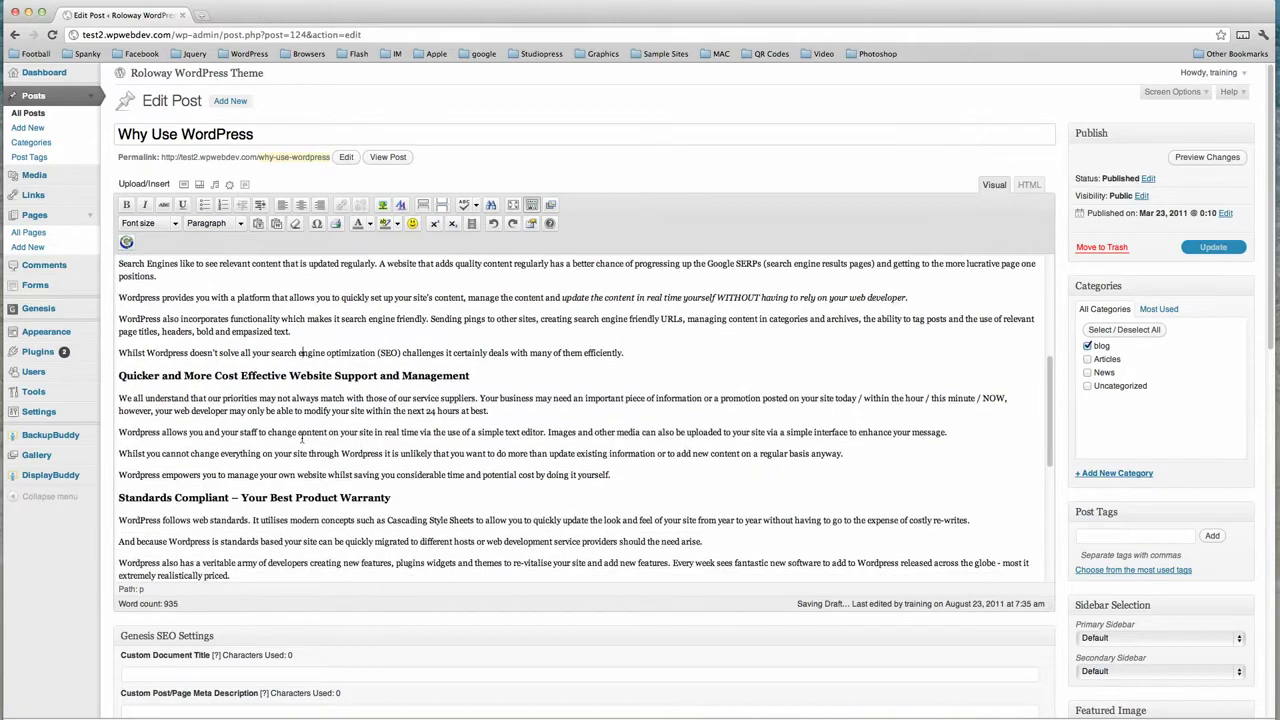
scroll(303, 447, "down", 8)
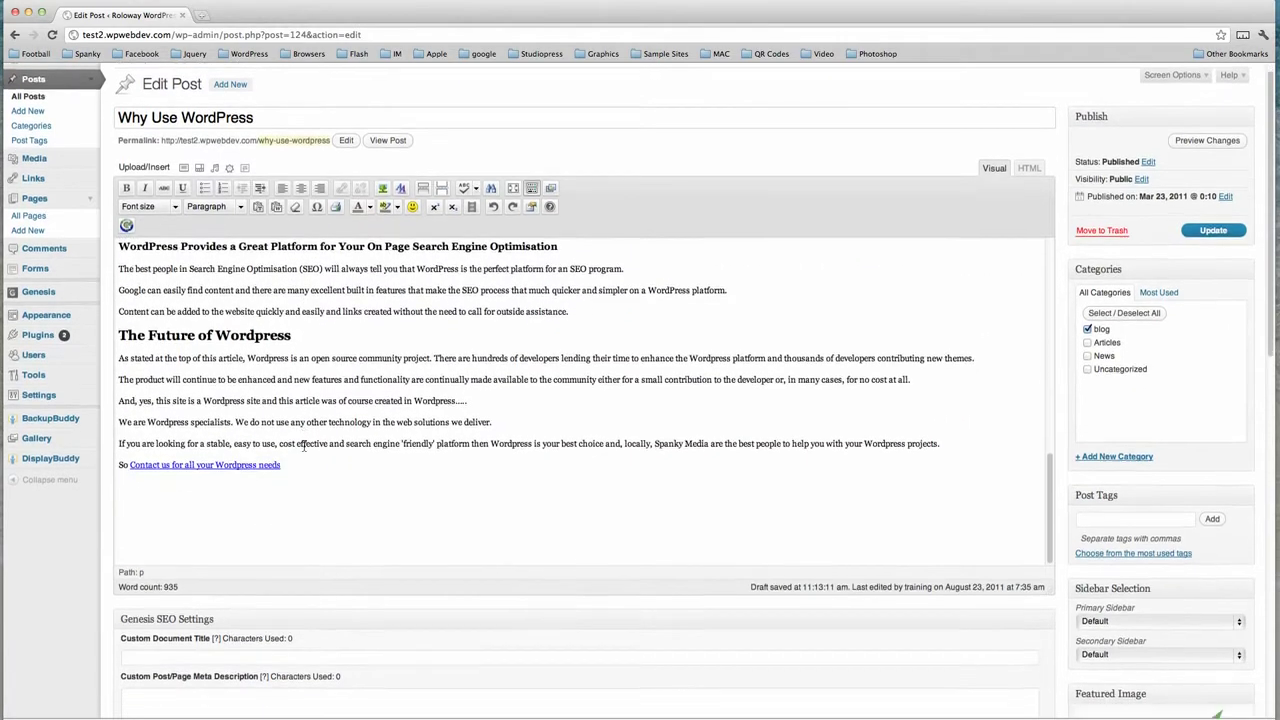
scroll(305, 450, "down", 2)
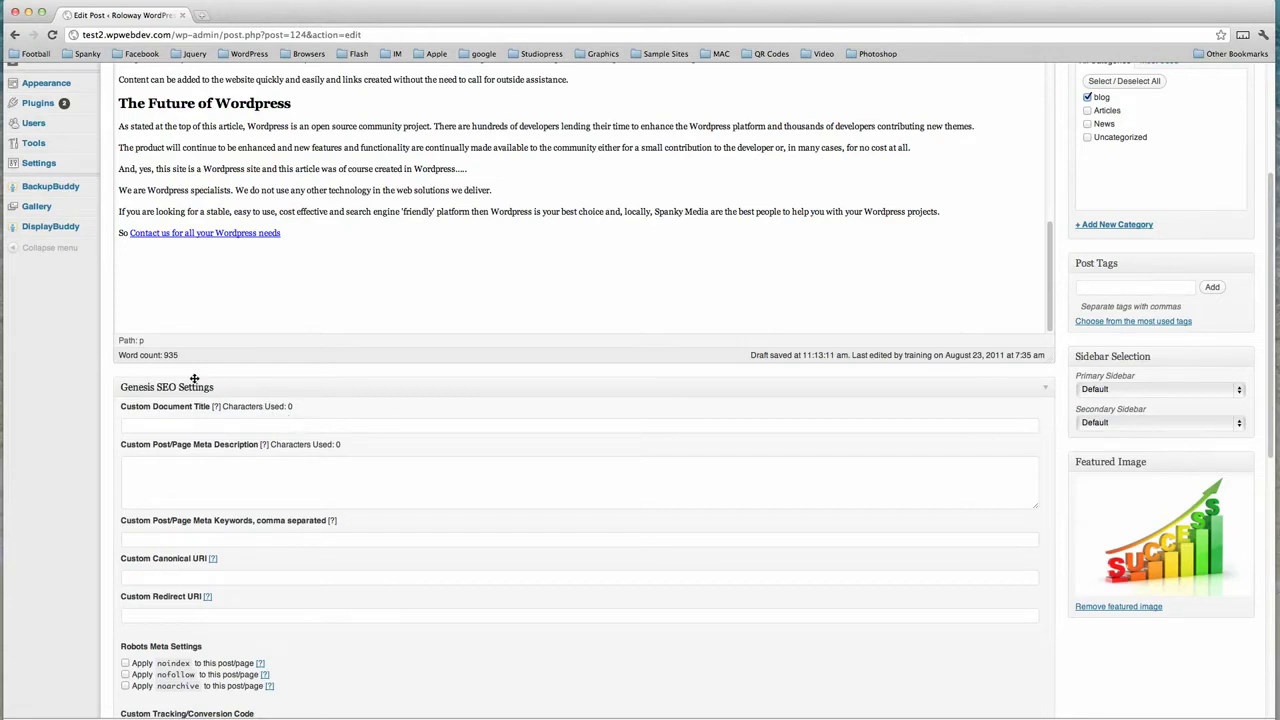
left_click(260, 425)
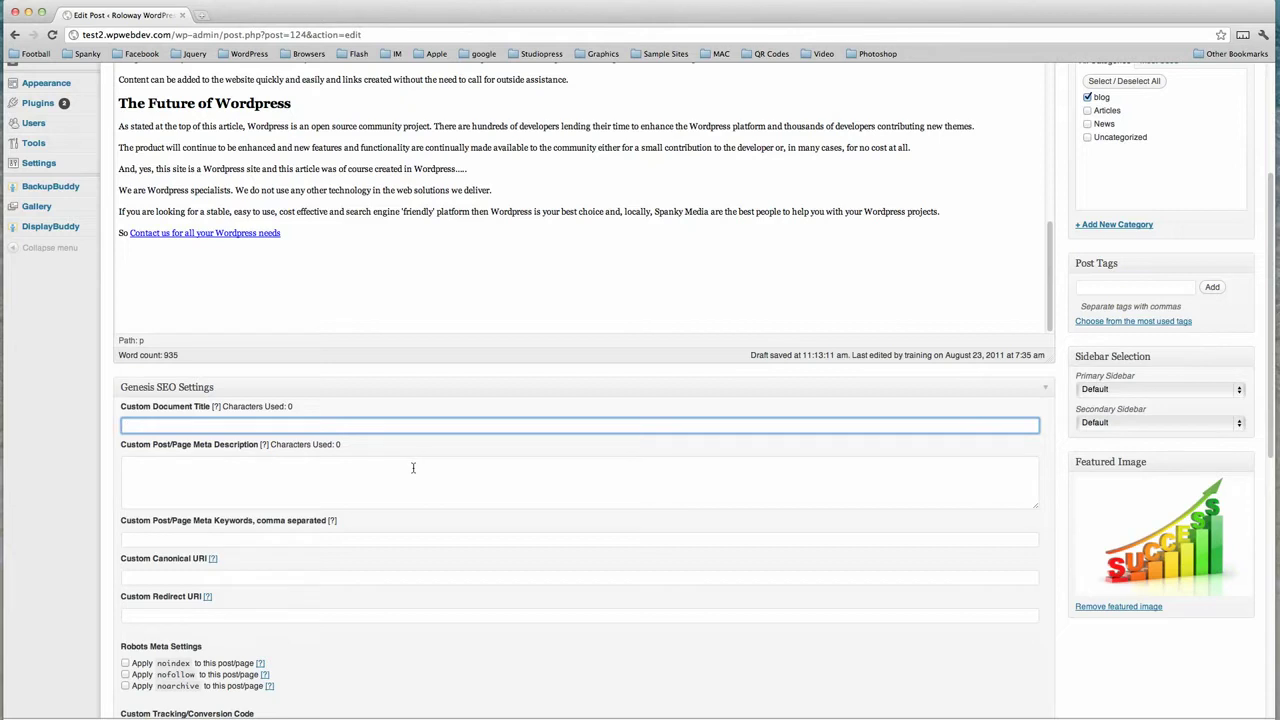
left_click(303, 476)
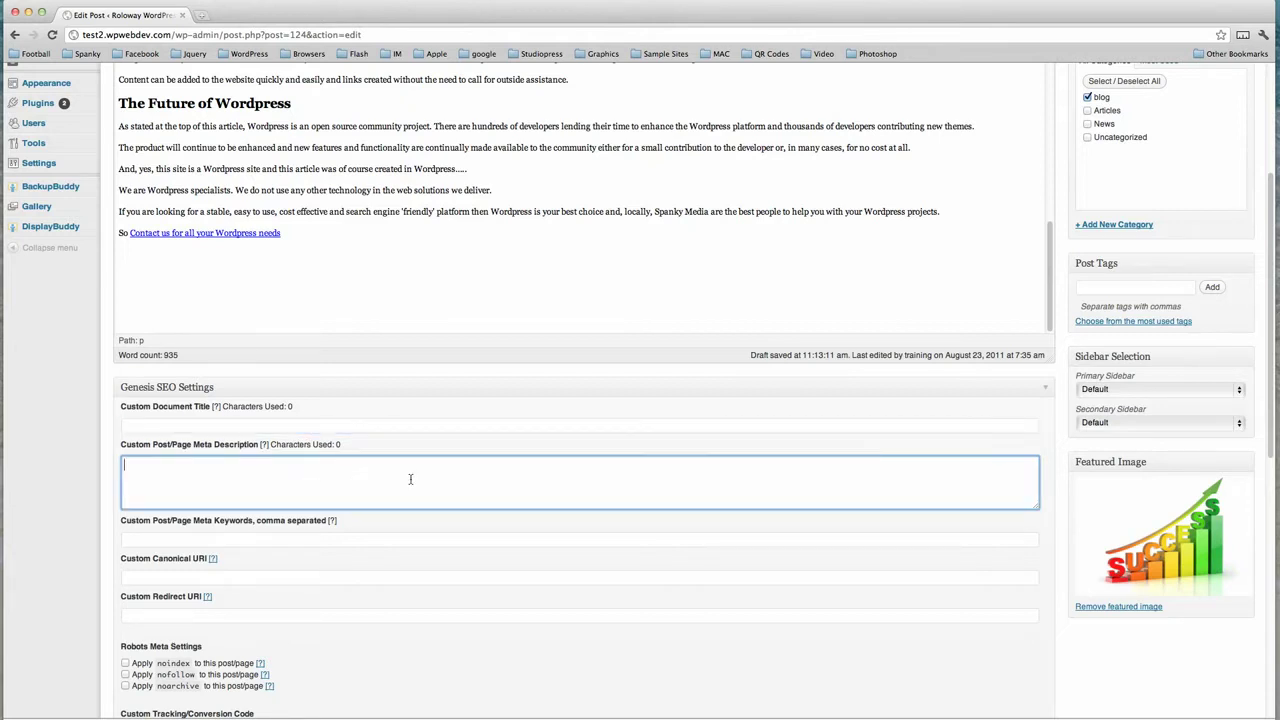
scroll(410, 479, "down", 1)
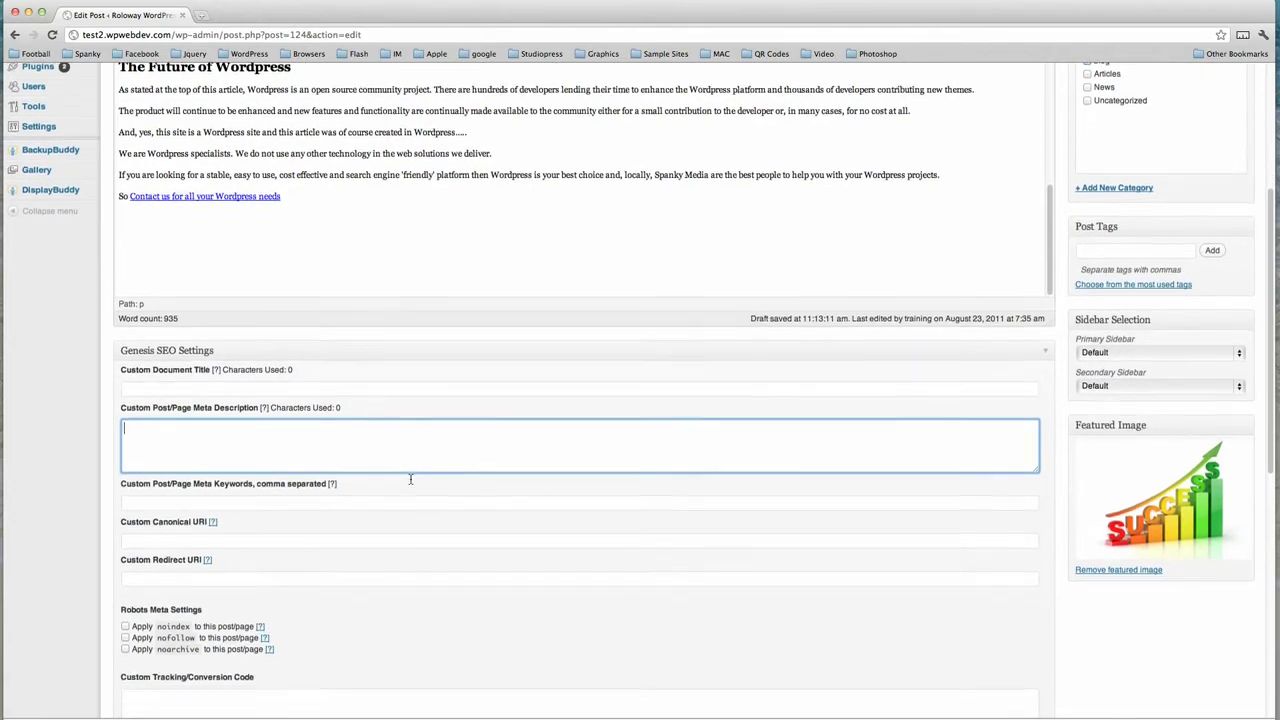
left_click(342, 497)
scroll(397, 495, "down", 2)
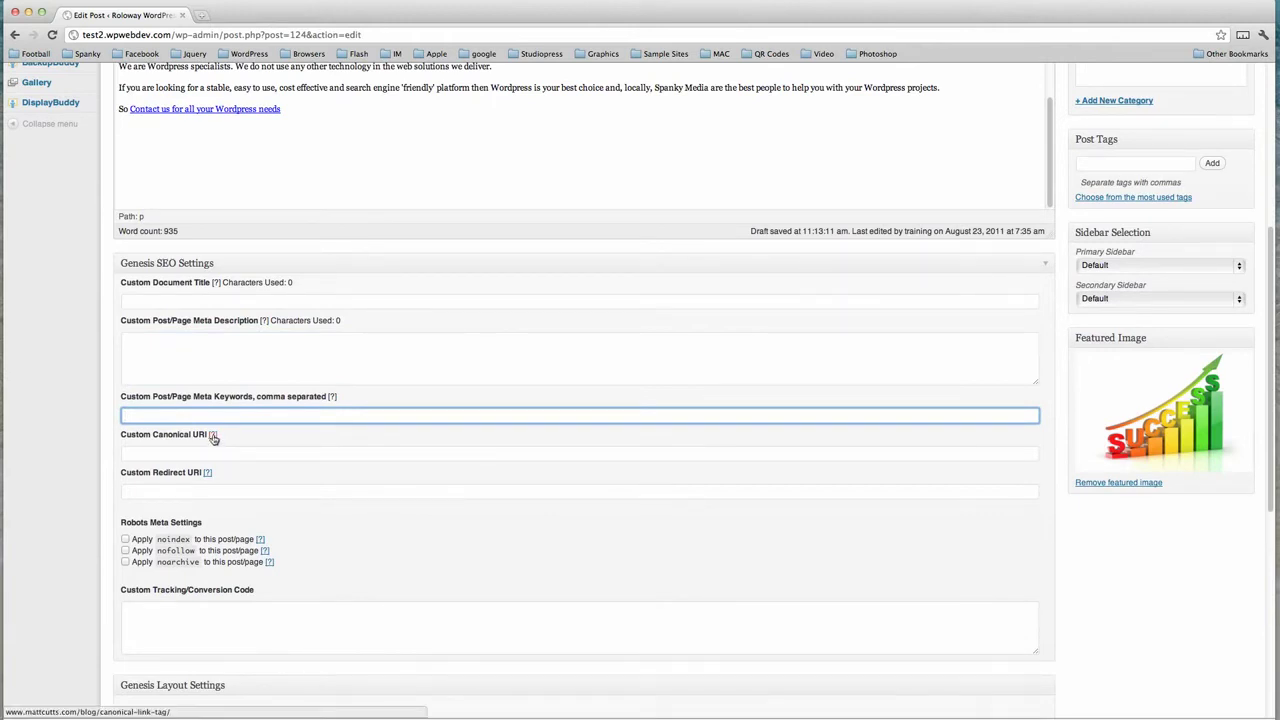
mouse_move(208, 477)
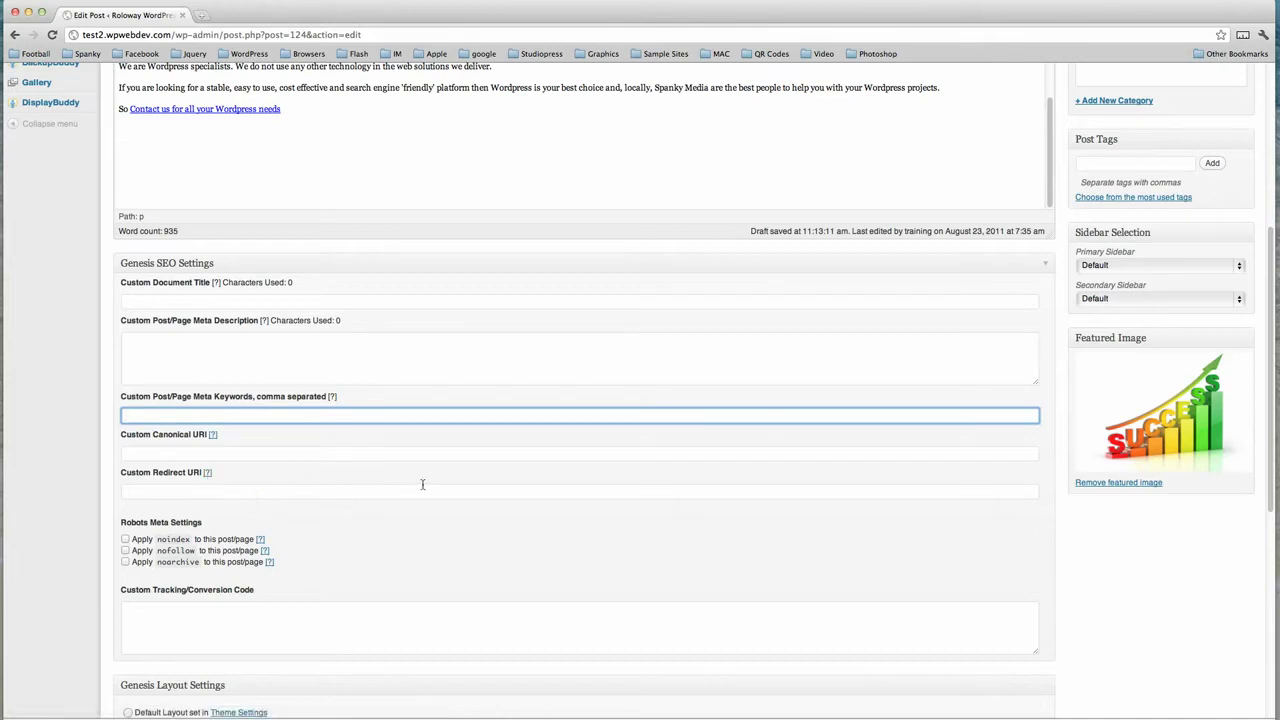
scroll(448, 485, "down", 1)
scroll(448, 485, "down", 1)
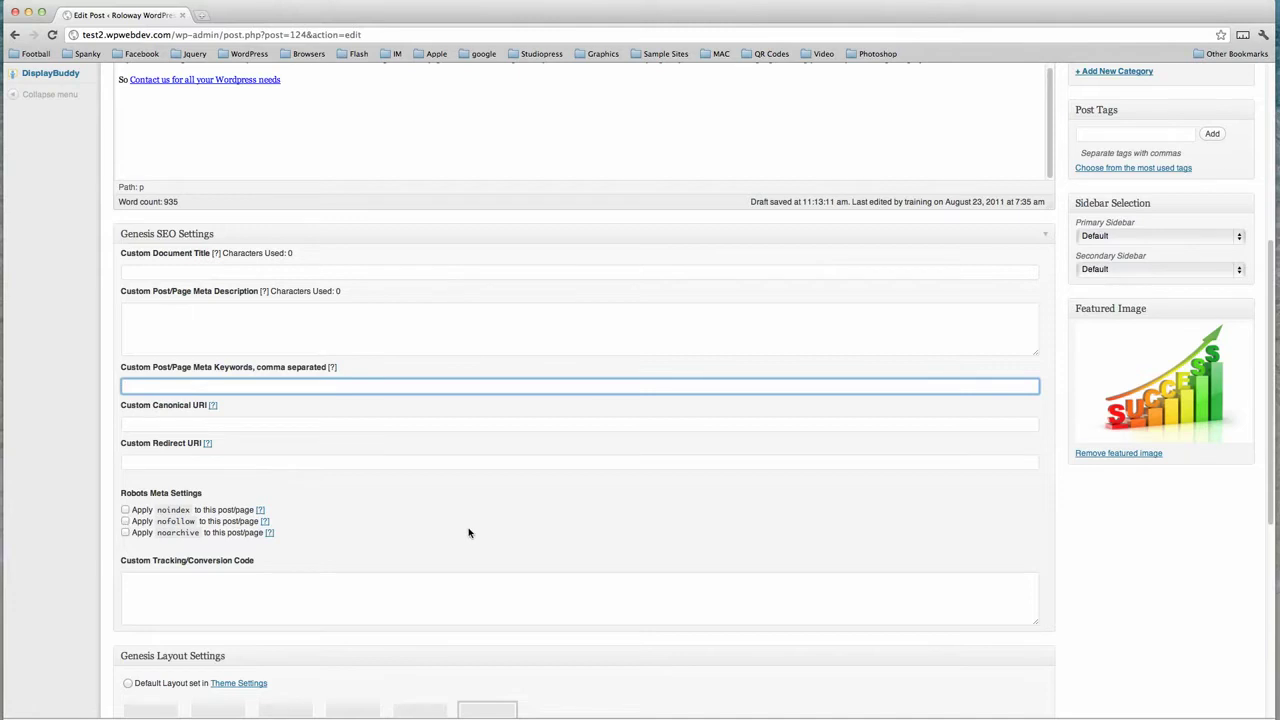
scroll(468, 533, "down", 3)
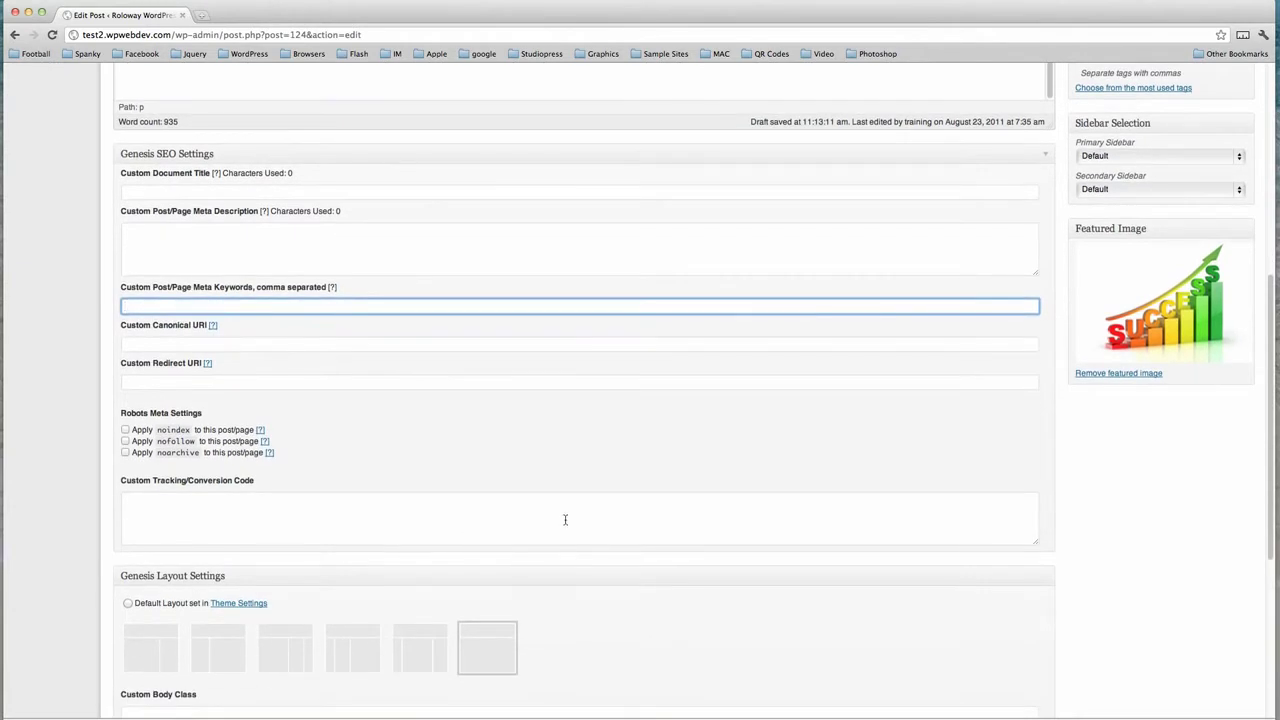
Step: Switch the post's Genesis layout to the default layout set in Theme Settings
scroll(564, 520, "down", 3)
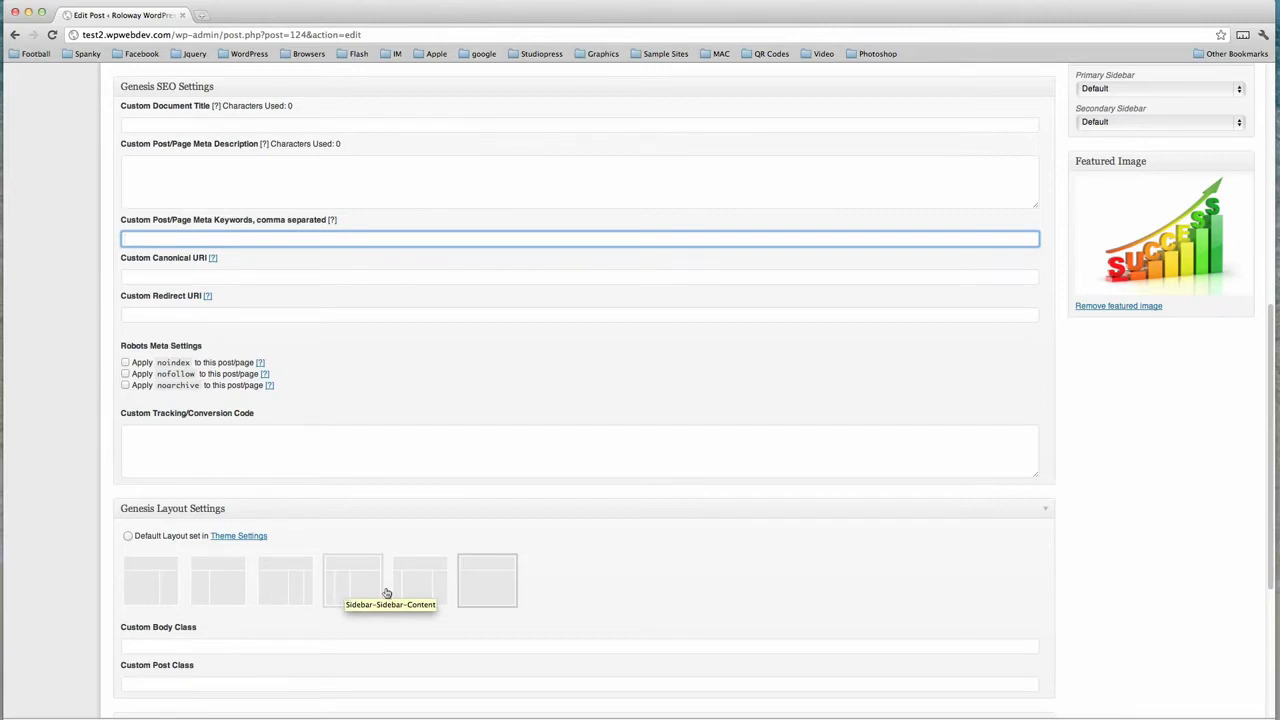
left_click(490, 589)
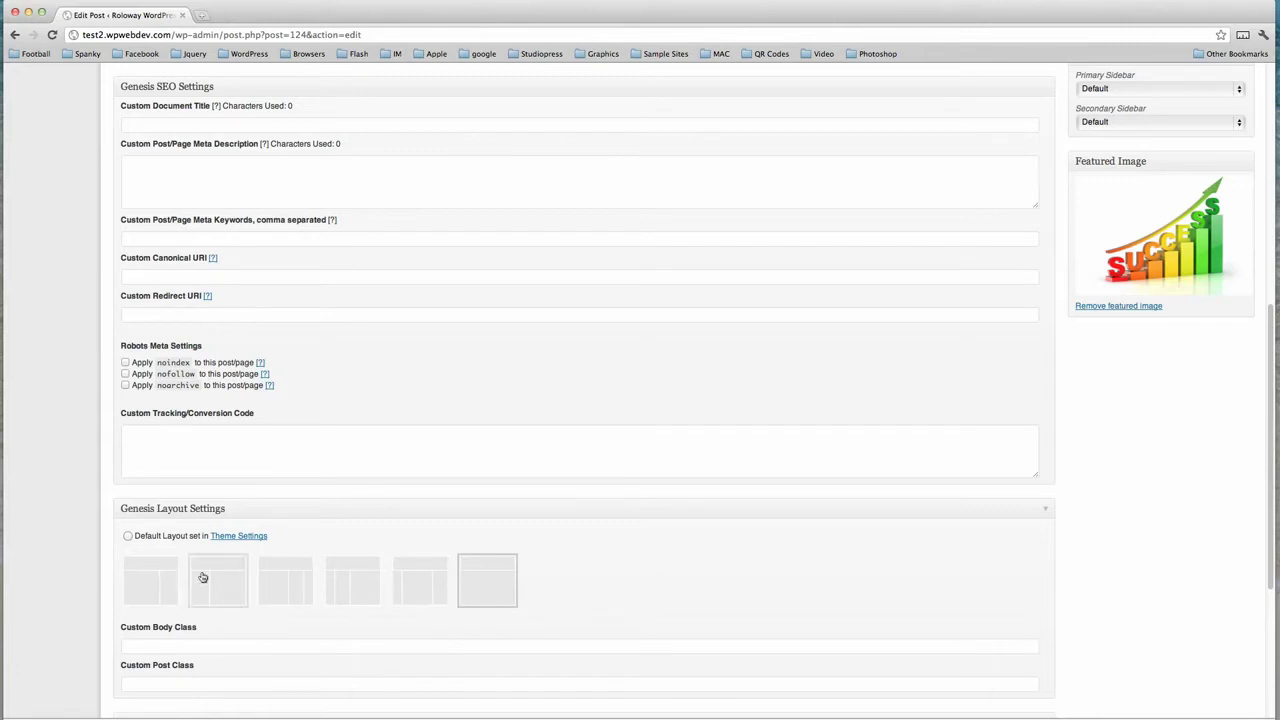
left_click(128, 537)
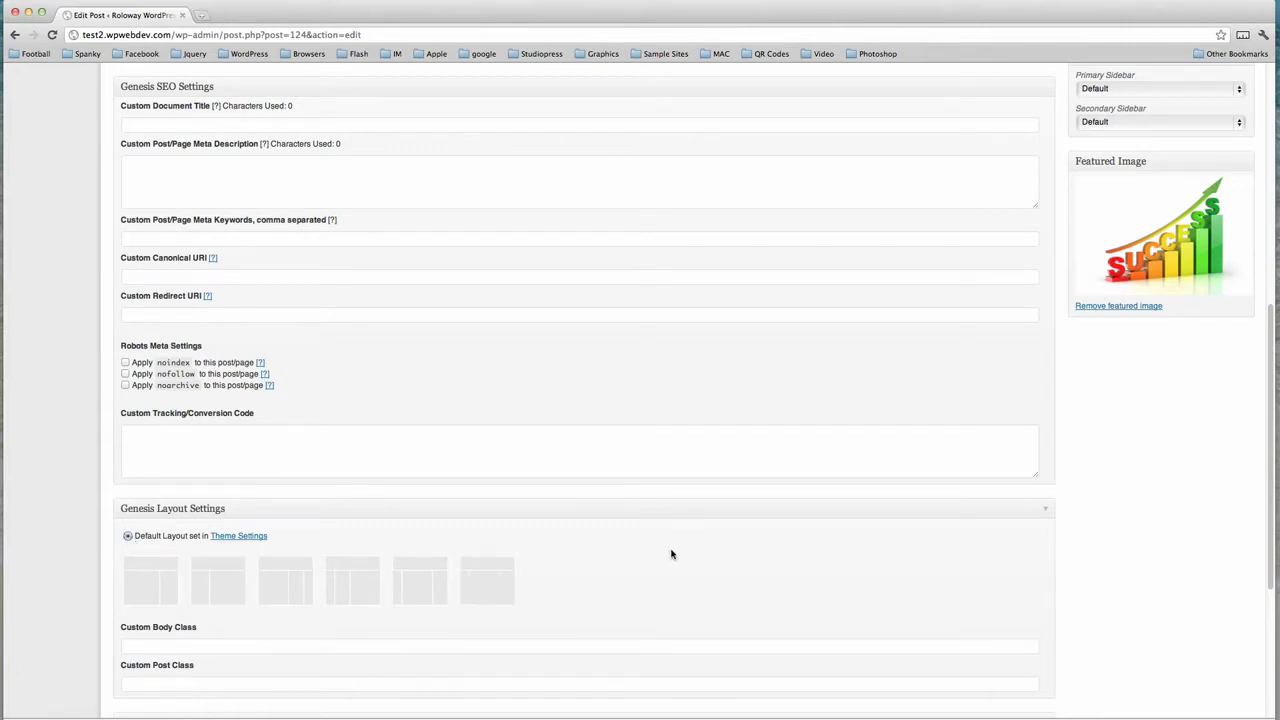
Step: Review the custom body and post class fields, the Custom Fields section and the authors available for the post
scroll(671, 554, "down", 3)
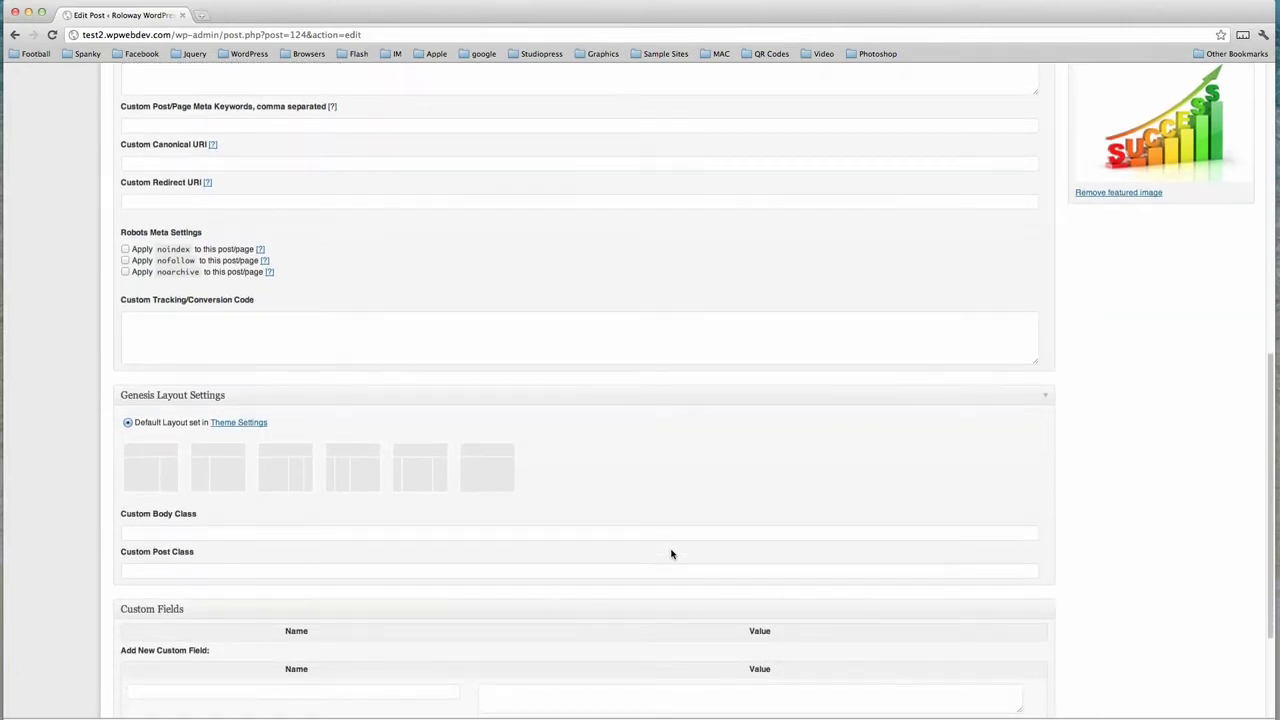
scroll(671, 554, "down", 1)
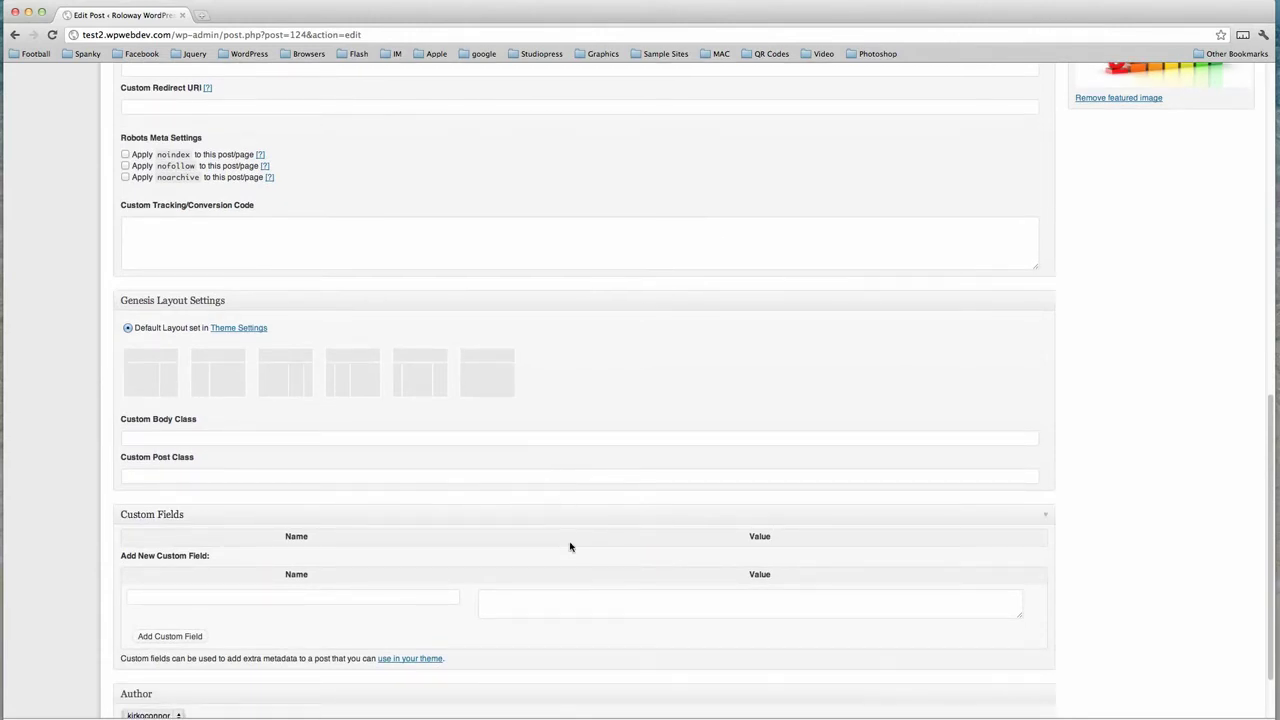
scroll(570, 548, "down", 1)
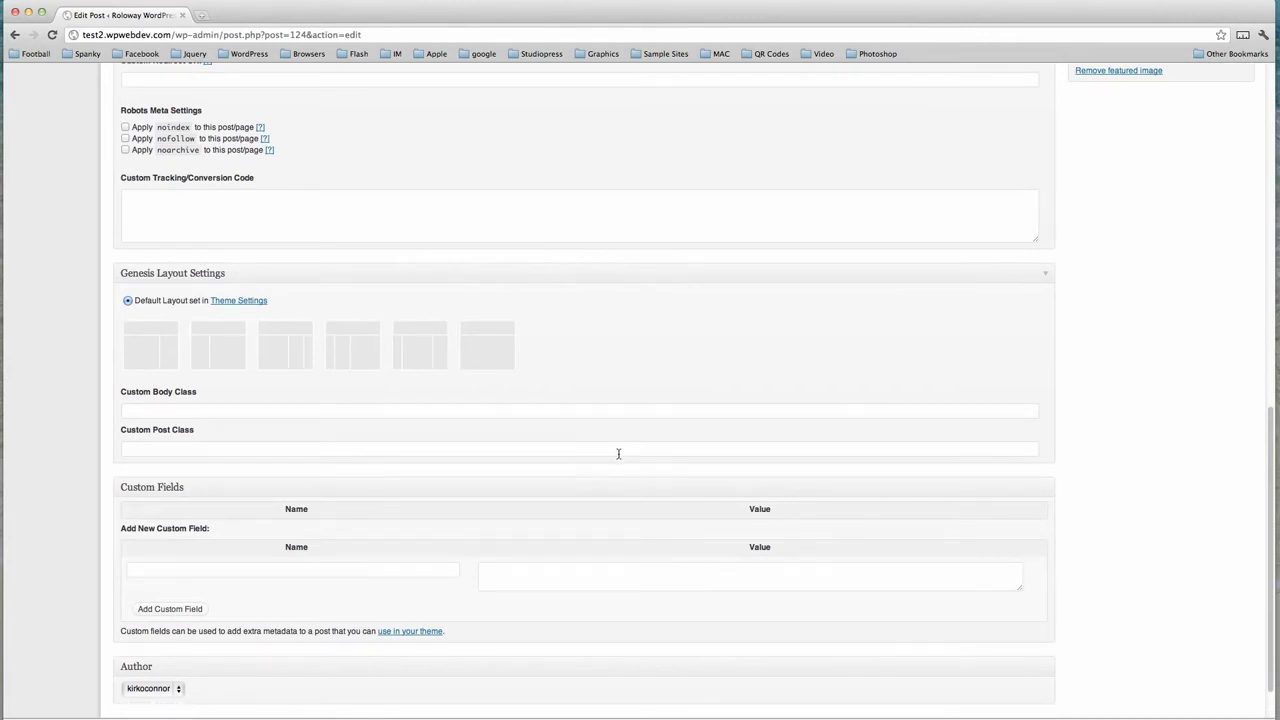
scroll(602, 494, "down", 2)
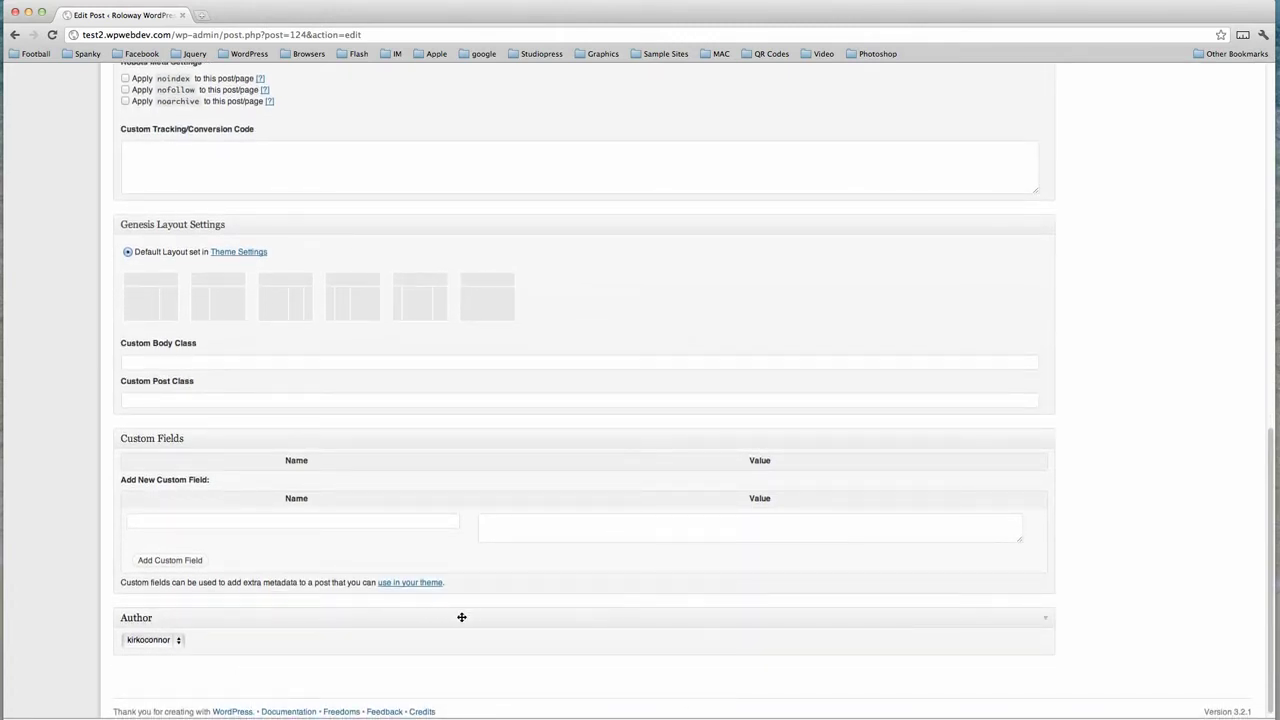
left_click(179, 643)
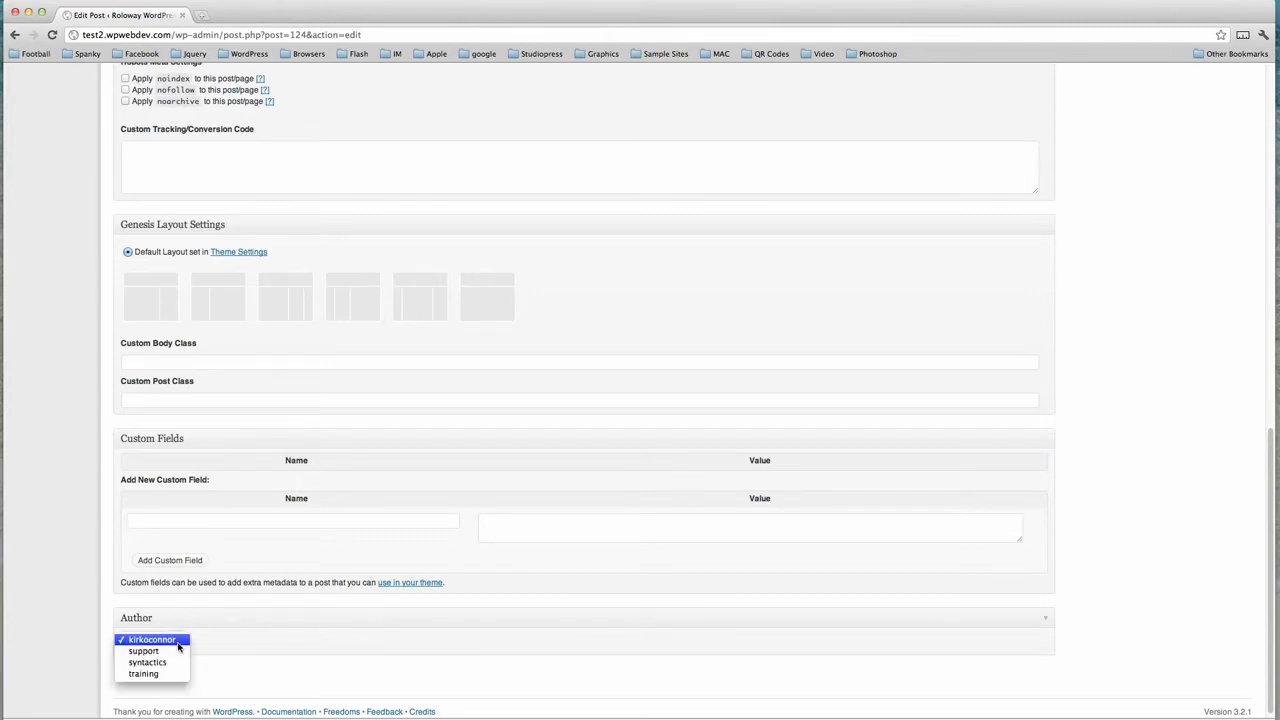
left_click(179, 643)
scroll(946, 553, "up", 3)
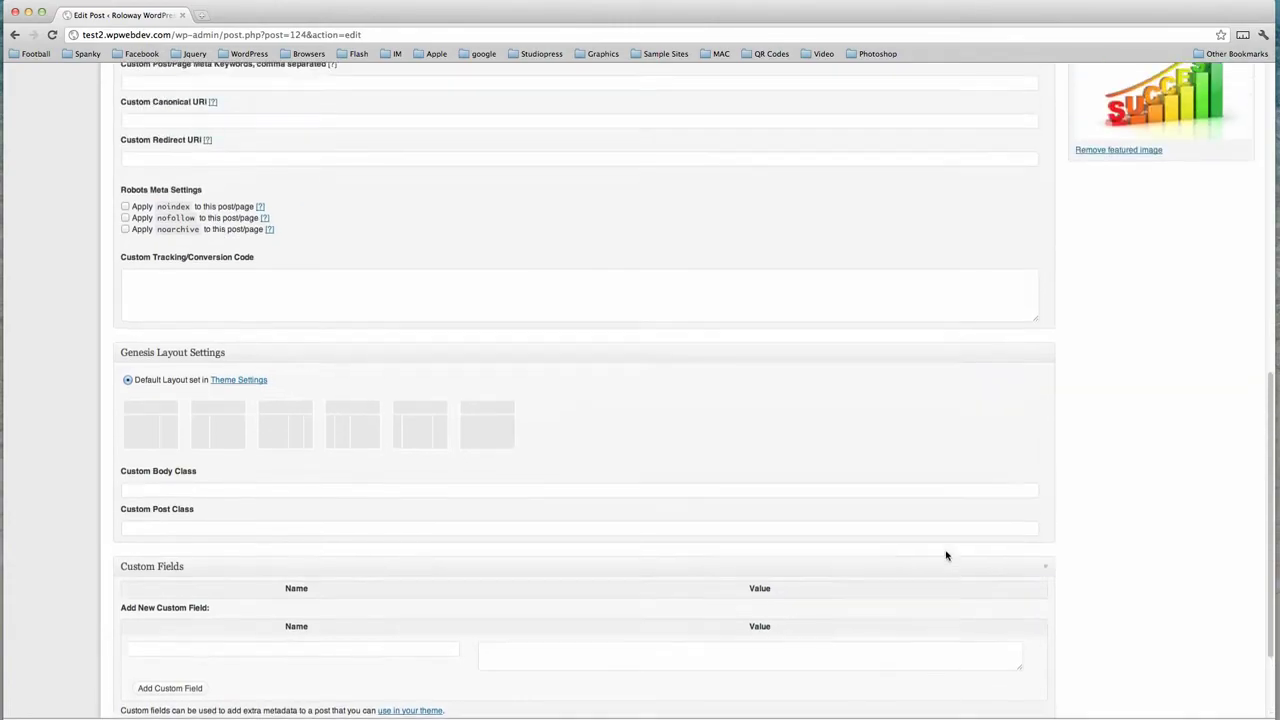
Step: Check the post's publication date and time fields in the publishing settings, keeping the date as it is
scroll(946, 555, "up", 12)
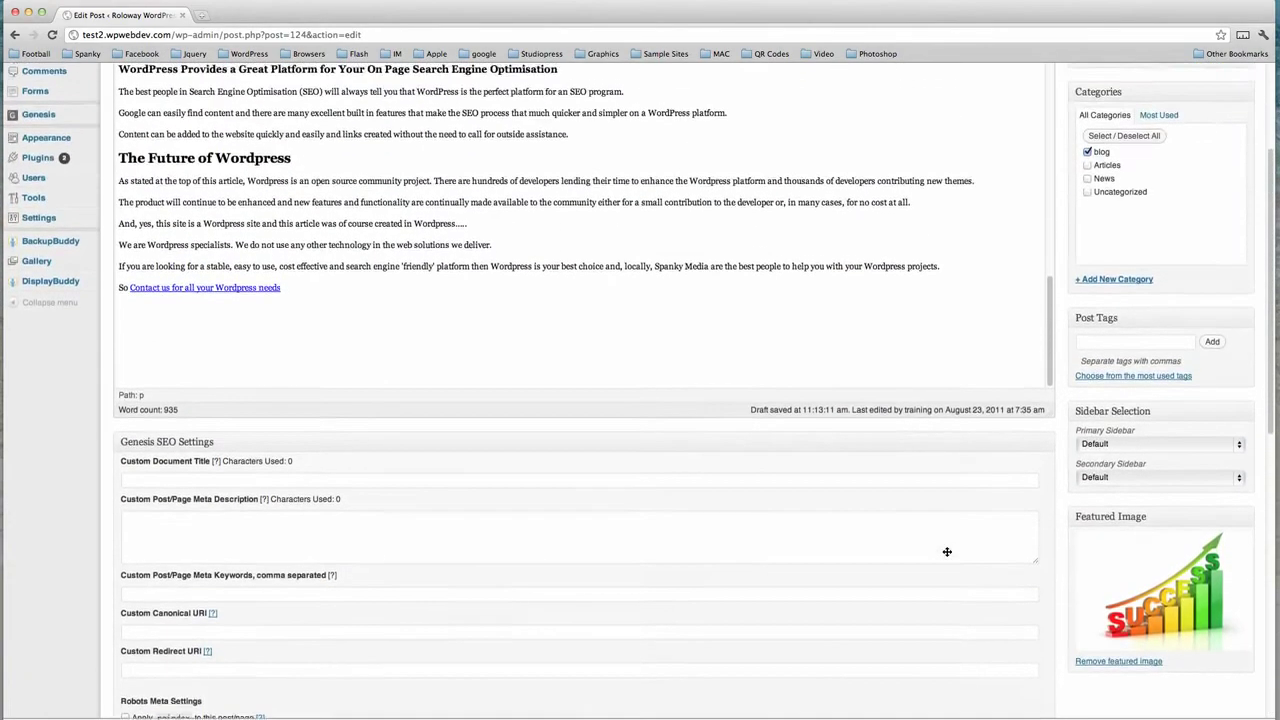
scroll(946, 552, "up", 8)
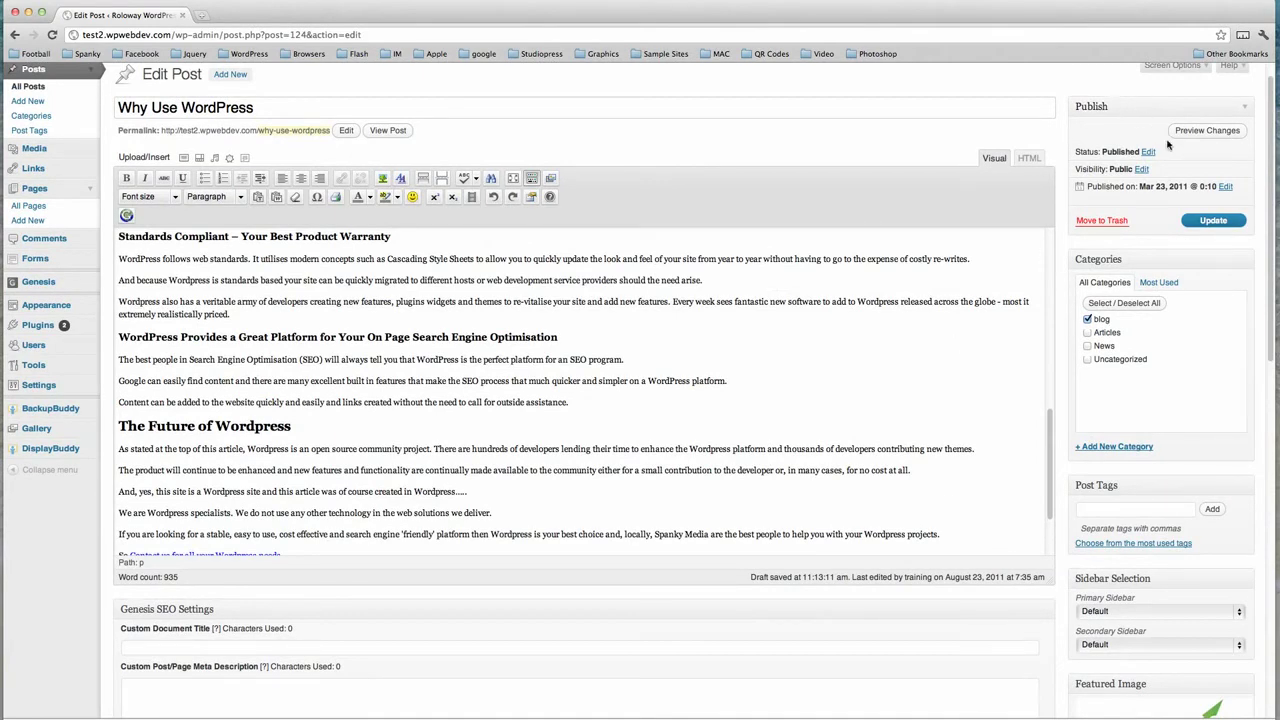
left_click(1213, 221)
left_click(1225, 188)
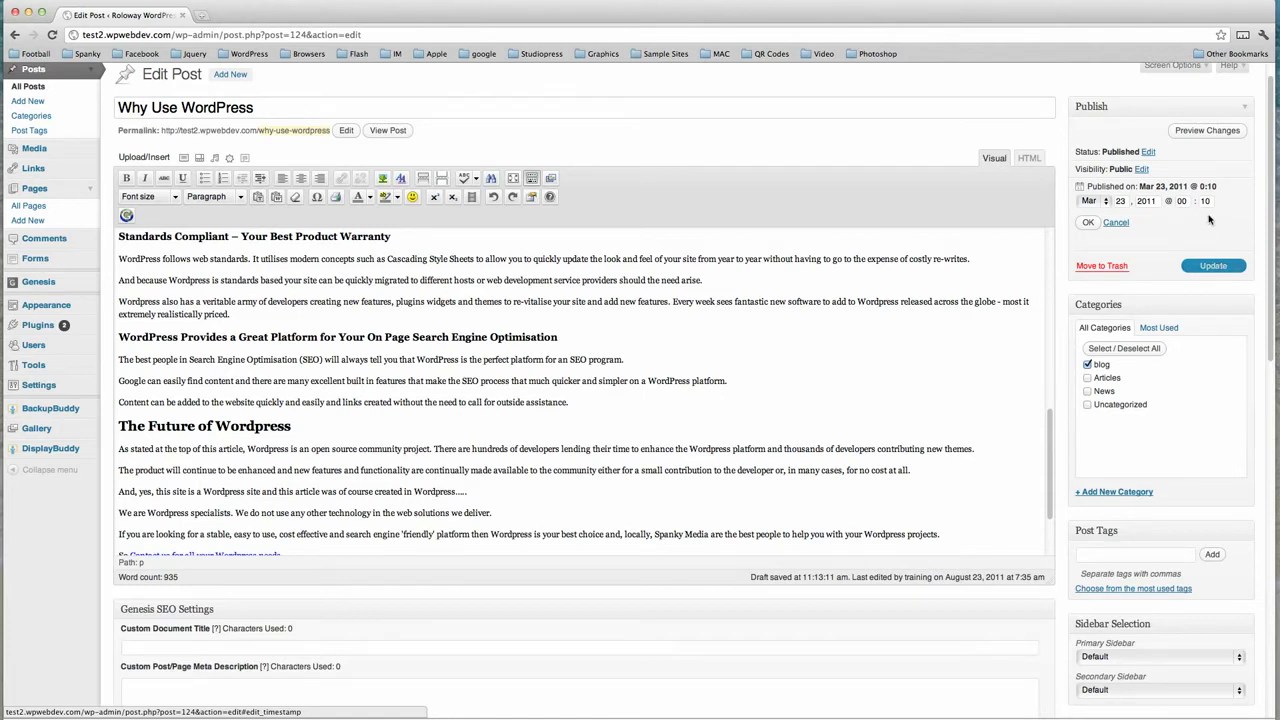
left_click(1089, 223)
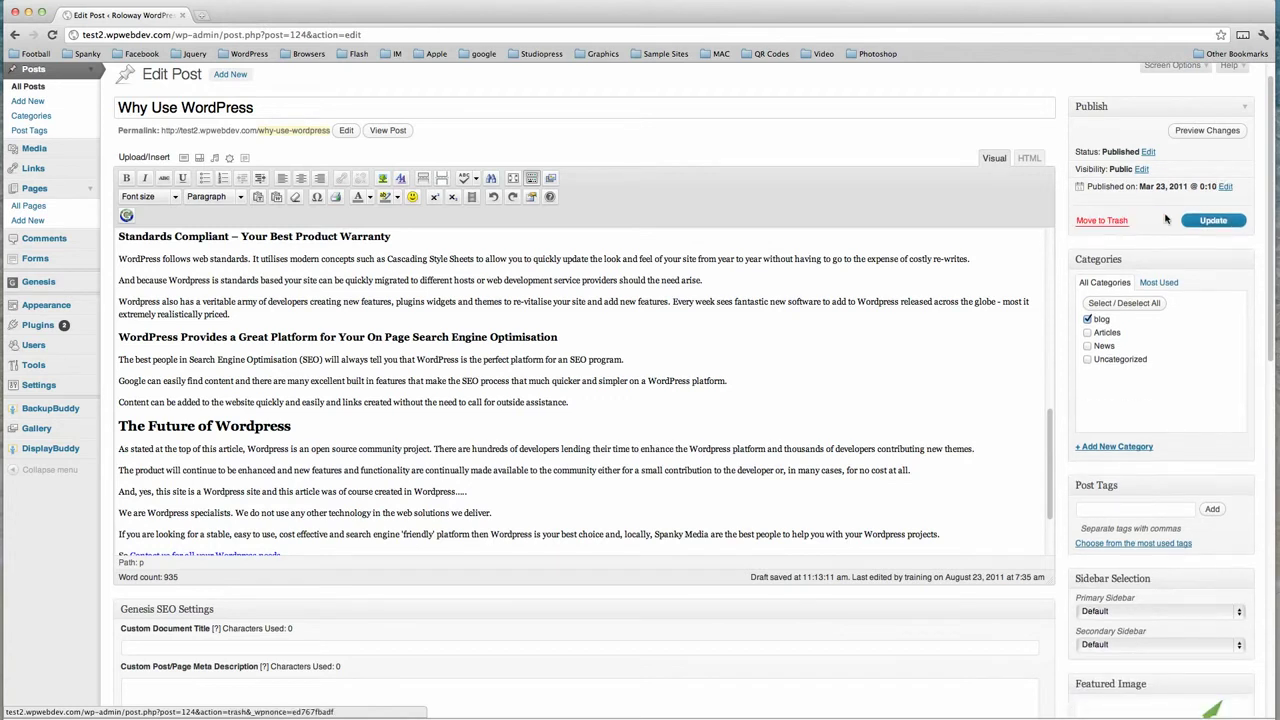
Step: Check the status options available for the post, keeping it as Published
left_click(1148, 152)
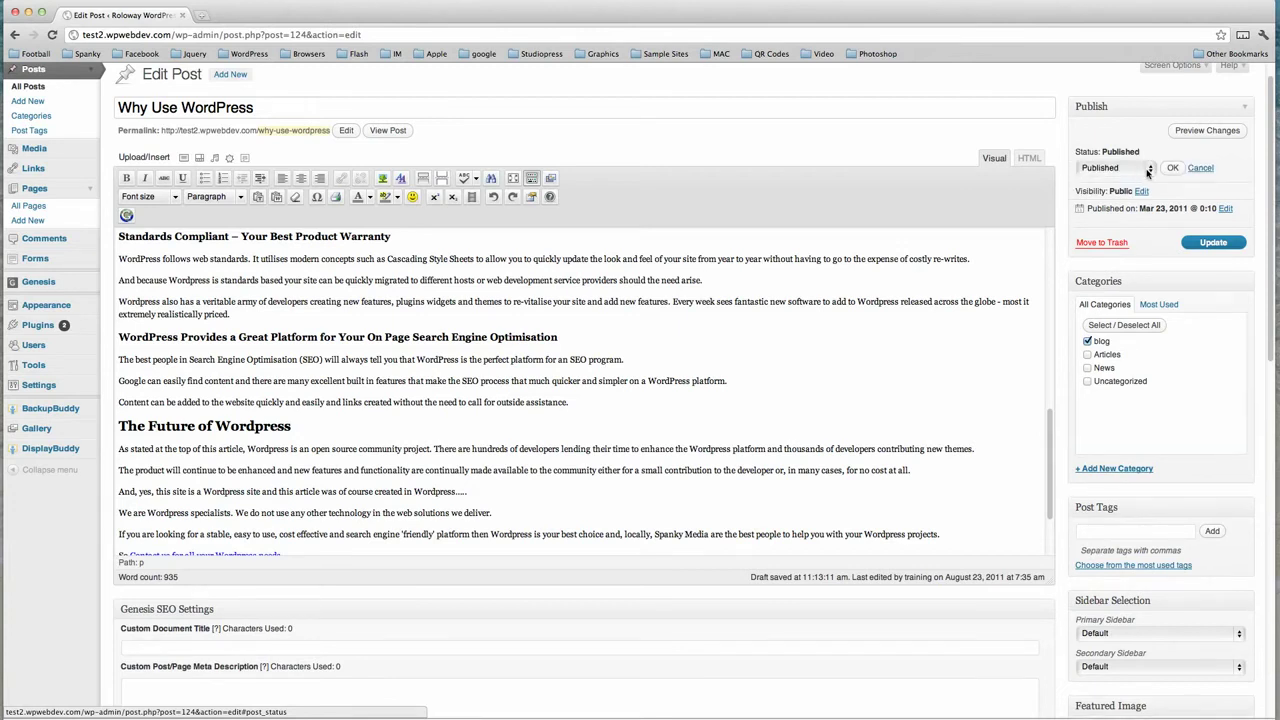
left_click(1150, 170)
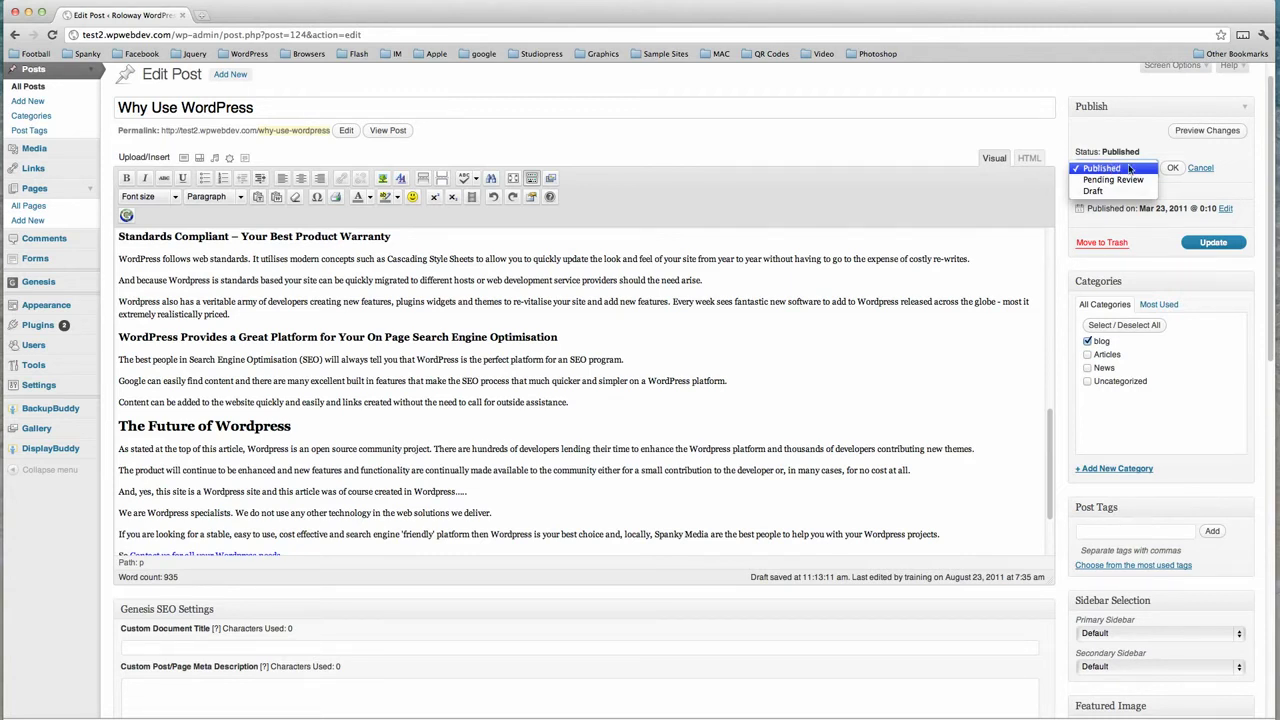
left_click(1171, 169)
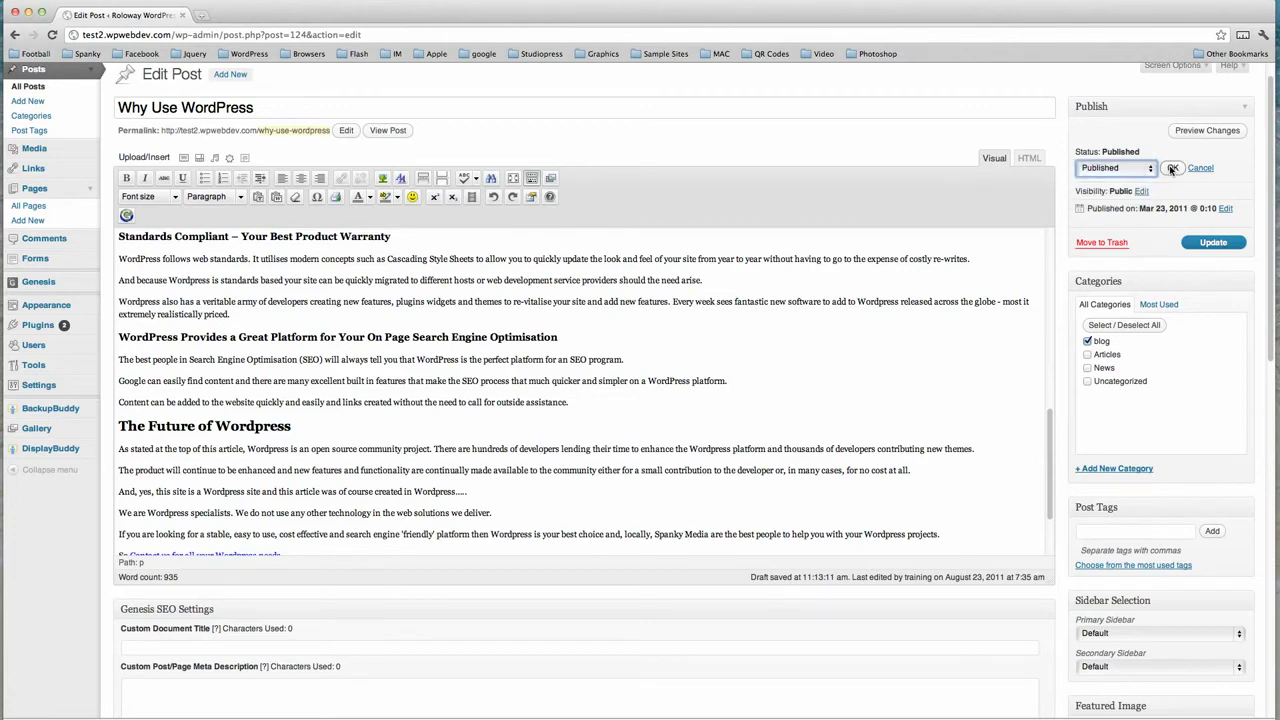
Step: Try assigning the post to the Articles category, and remove that assignment again
scroll(1160, 290, "down", 1)
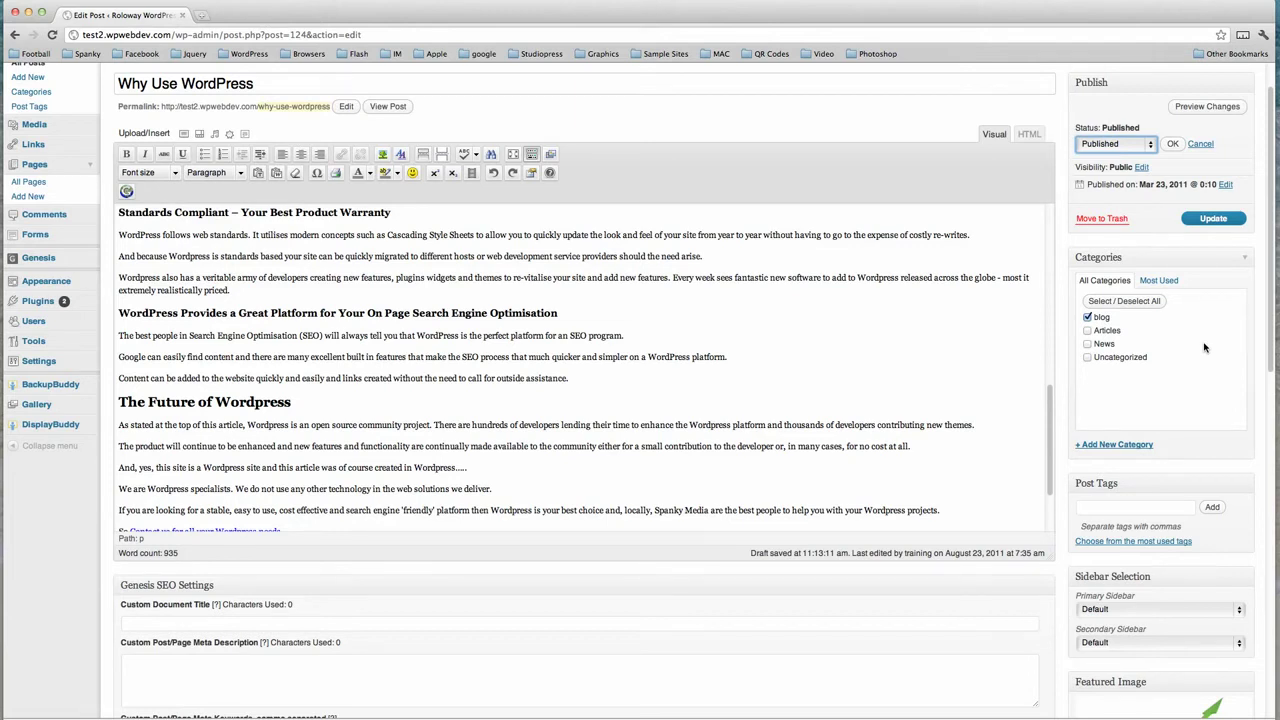
left_click(1087, 330)
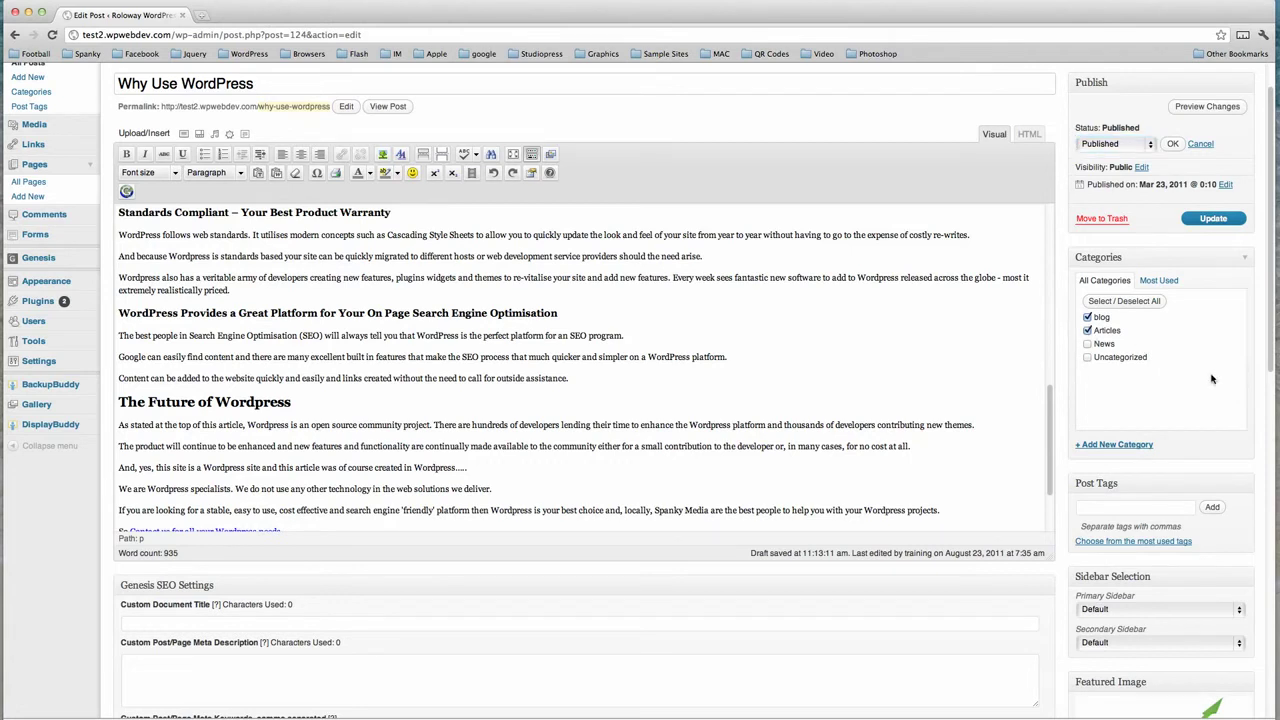
left_click(1088, 331)
Step: Review the option for adding a new category and the Post Tags settings of the post
scroll(1190, 373, "down", 3)
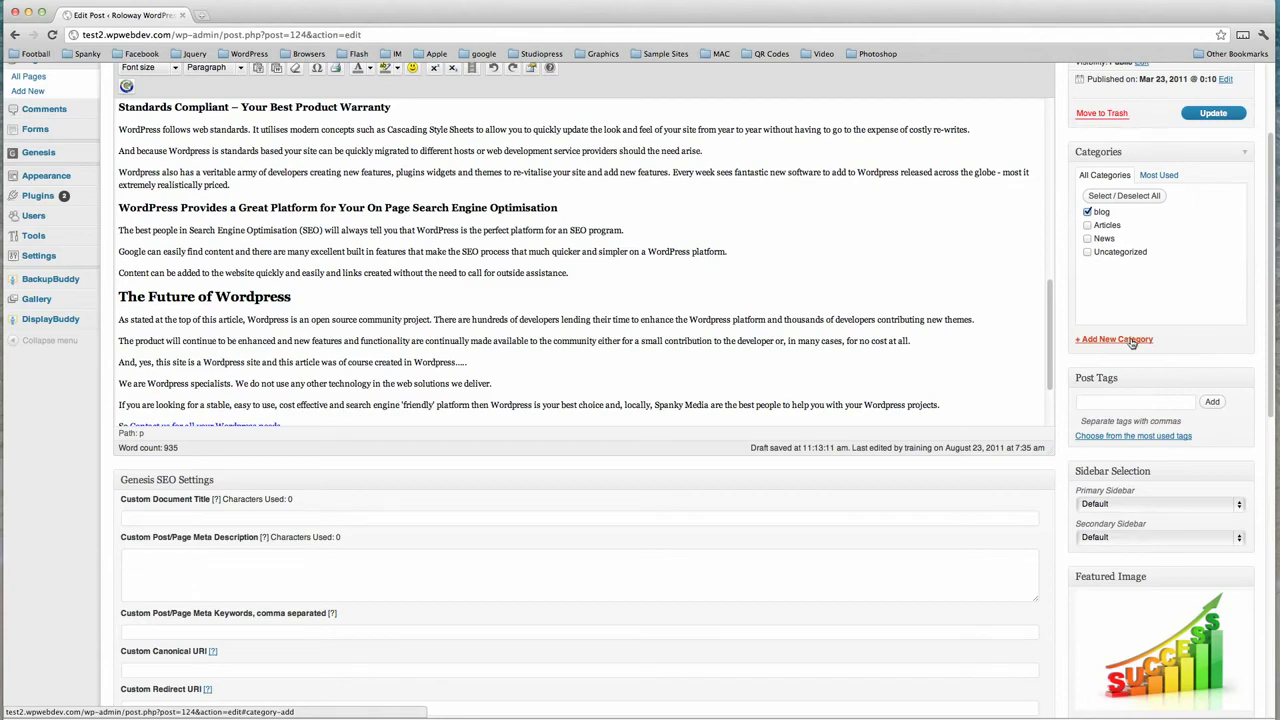
scroll(1134, 345, "up", 4)
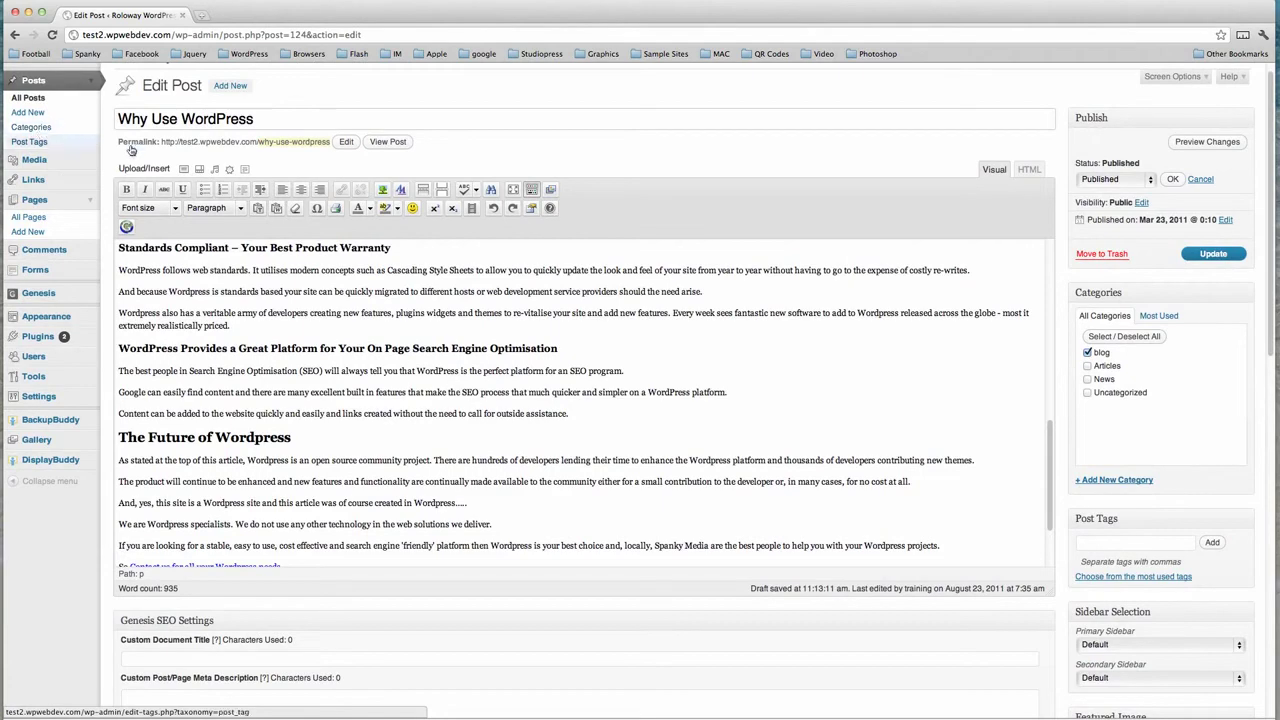
scroll(1217, 487, "down", 1)
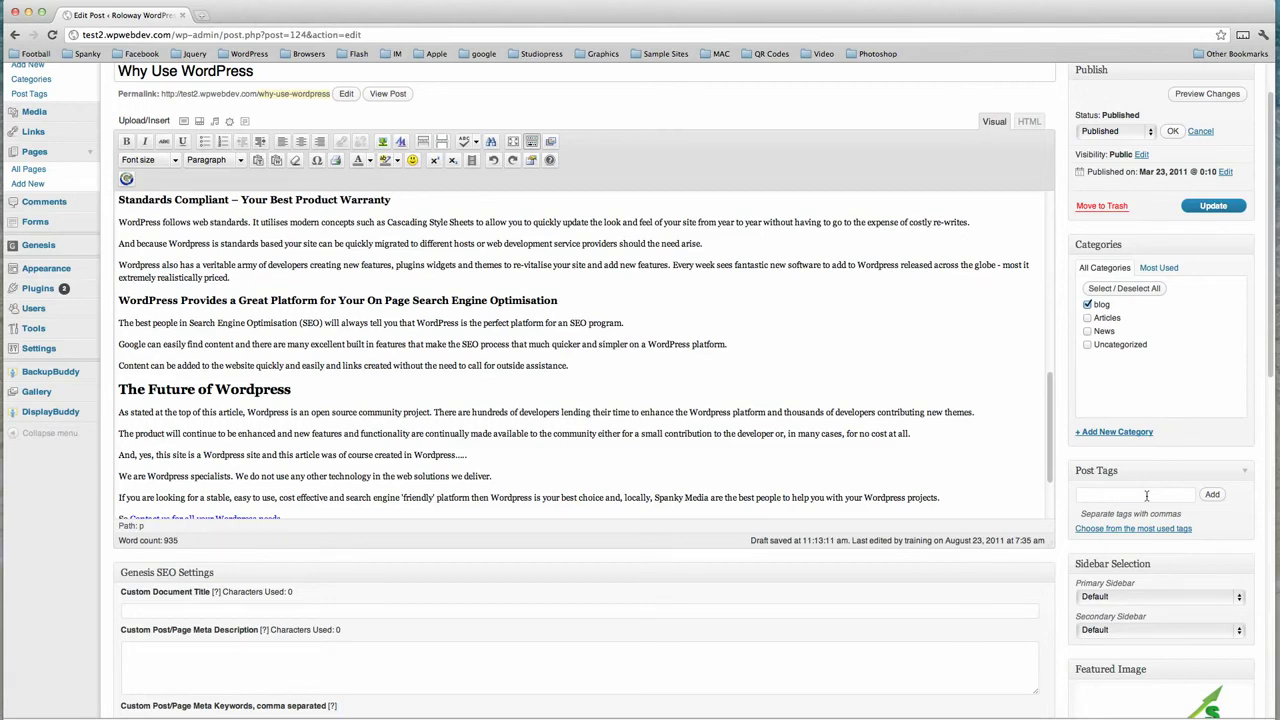
scroll(1146, 495, "down", 1)
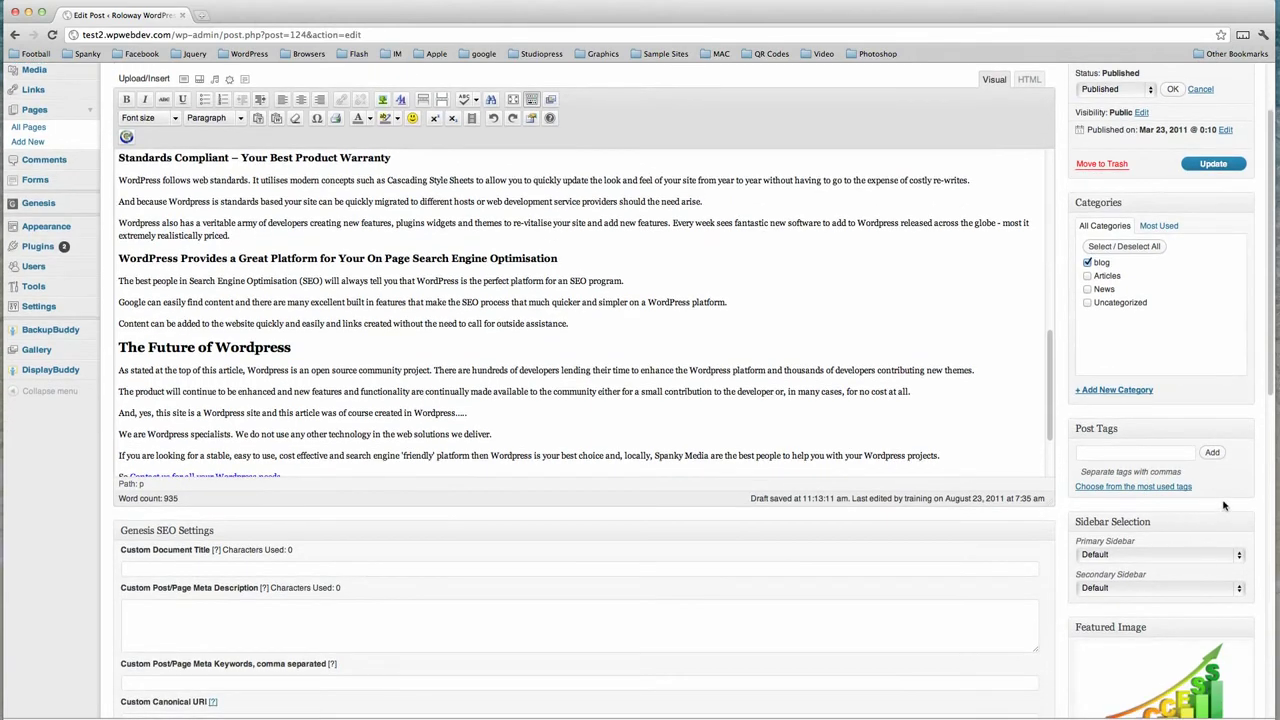
scroll(1224, 490, "down", 2)
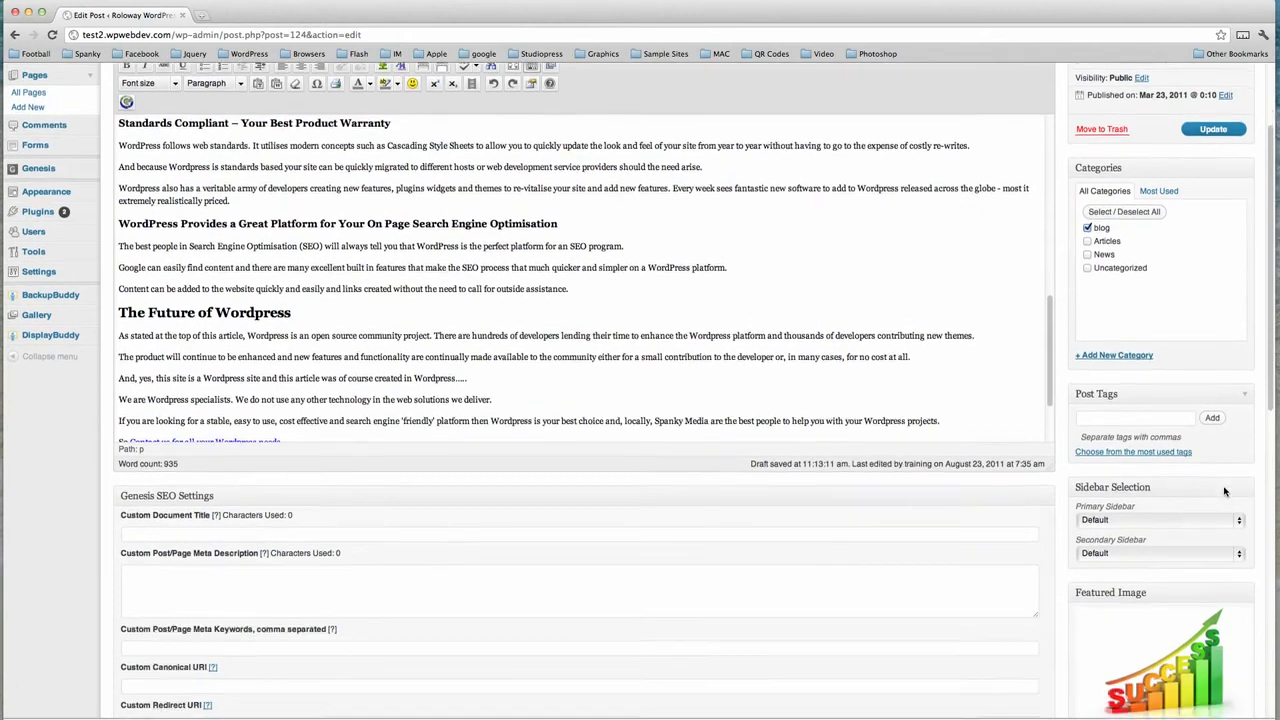
Step: Check the primary sidebar choices, keeping Default, and examine the post's featured image
scroll(1224, 490, "down", 1)
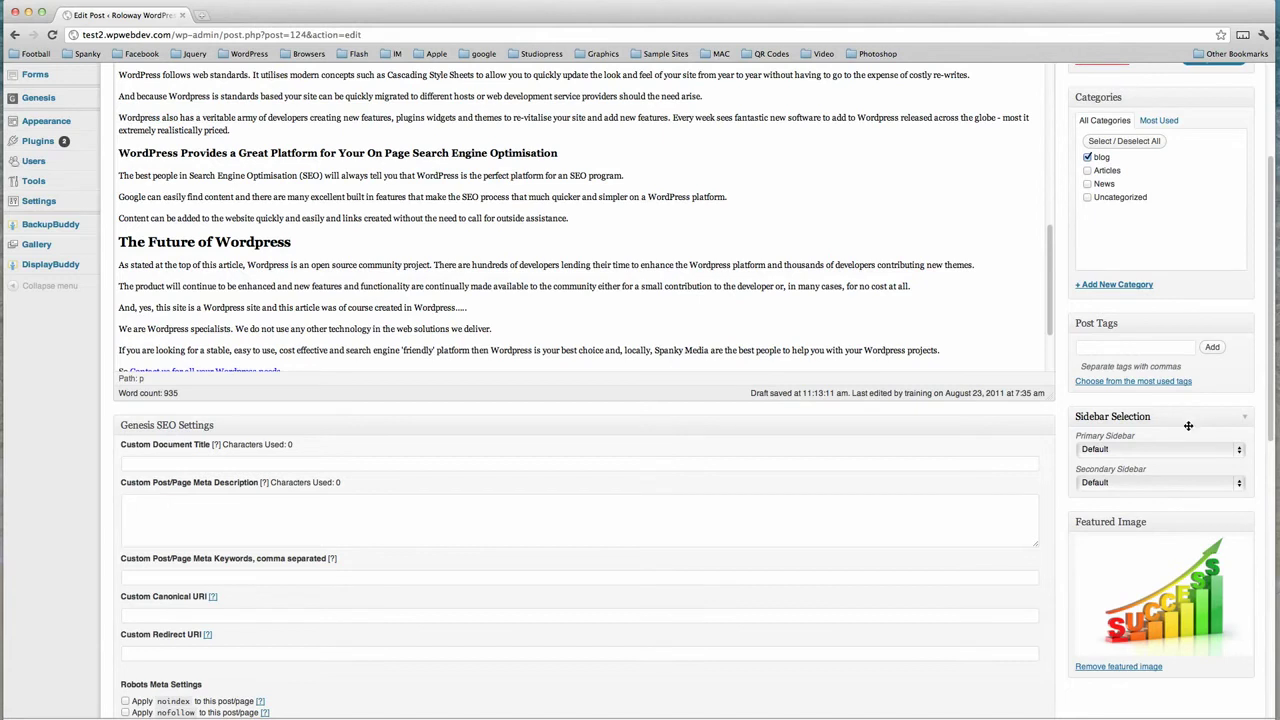
left_click(1239, 451)
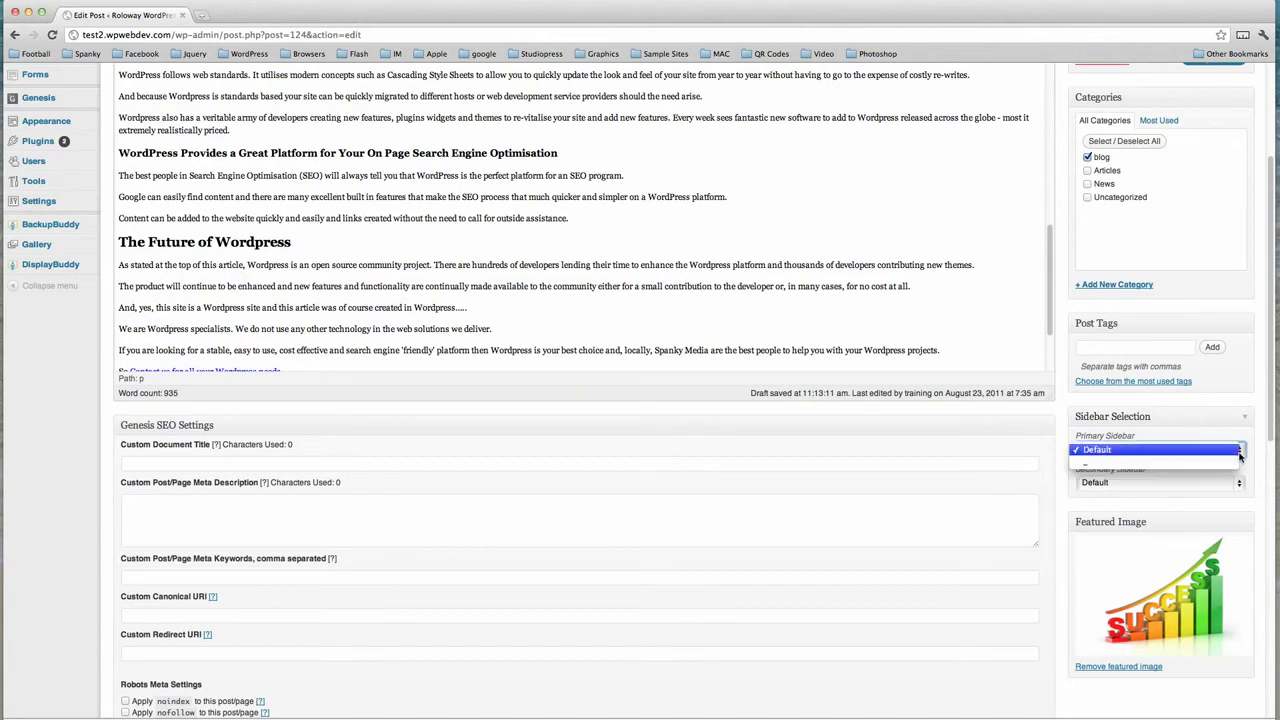
left_click(1239, 451)
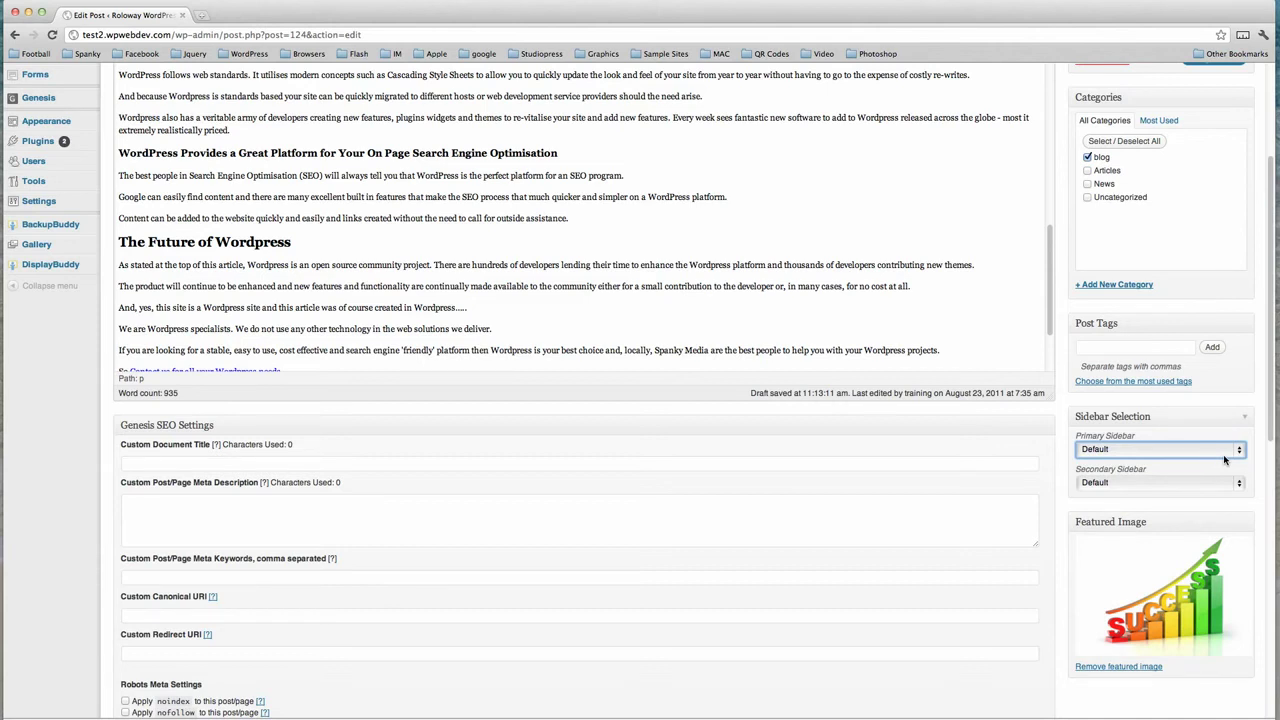
left_click(1239, 456)
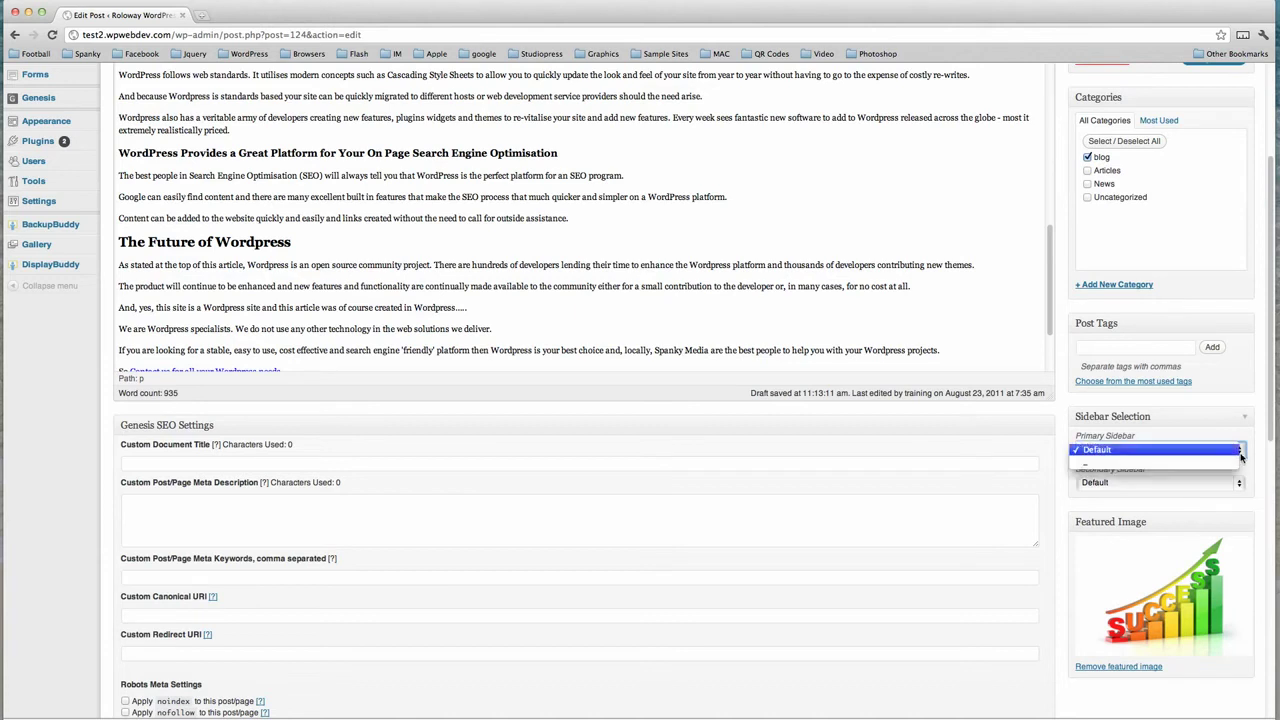
left_click(1241, 456)
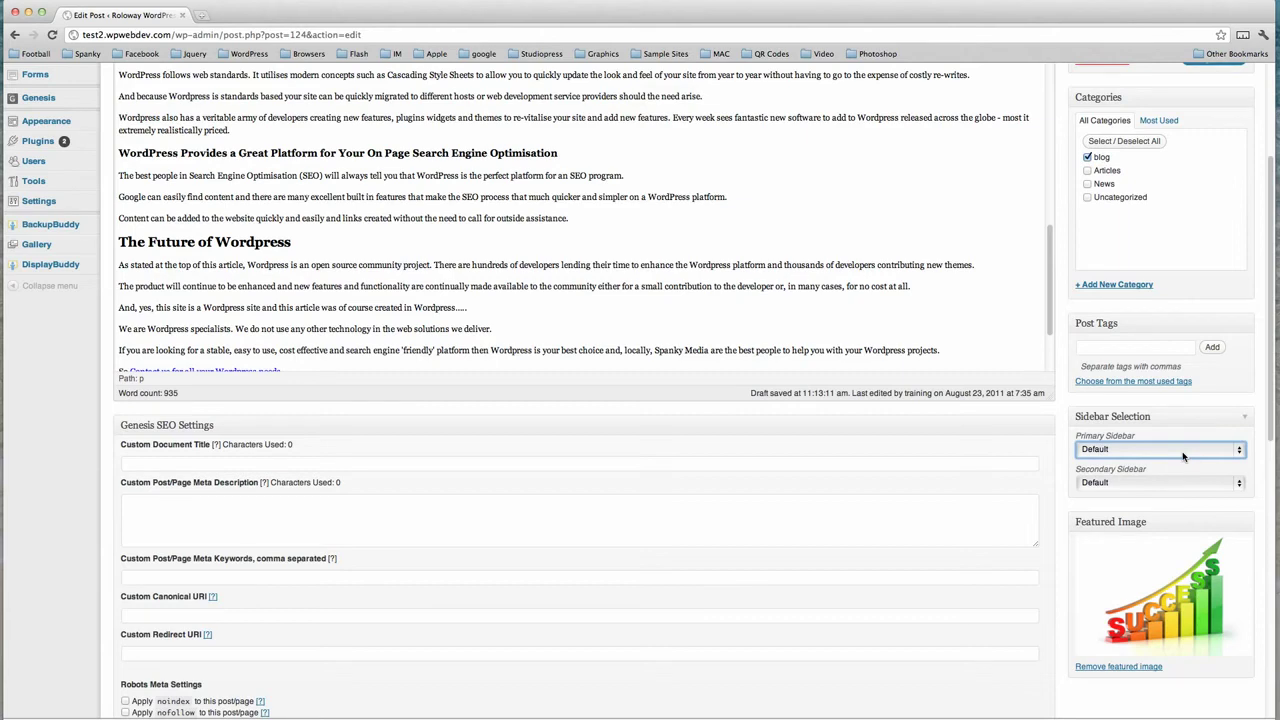
scroll(1184, 456, "down", 2)
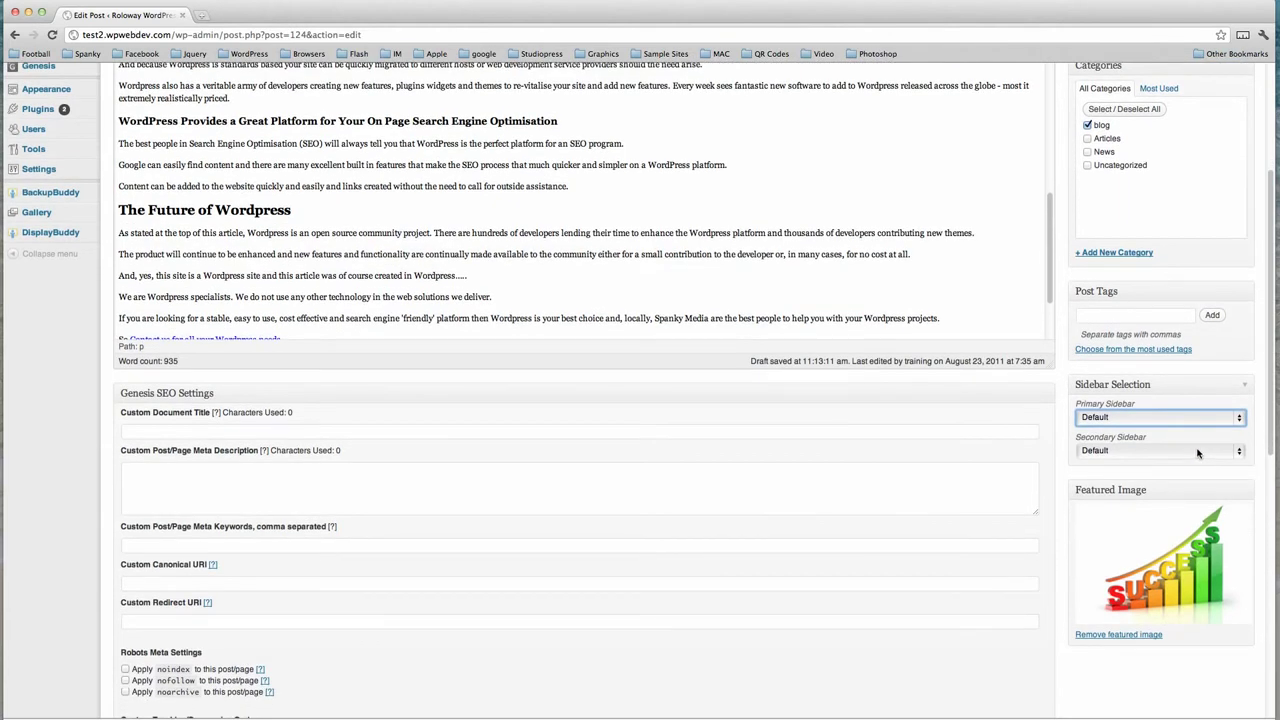
scroll(1198, 453, "down", 5)
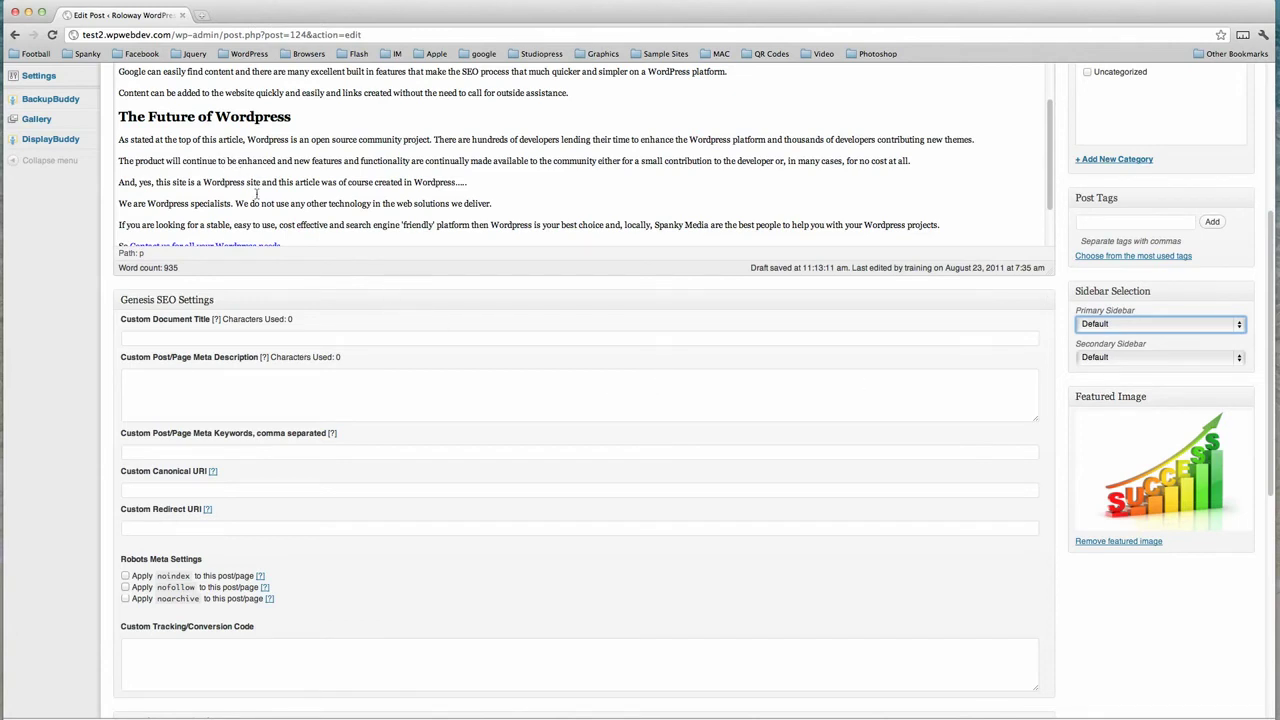
scroll(285, 194, "up", 5)
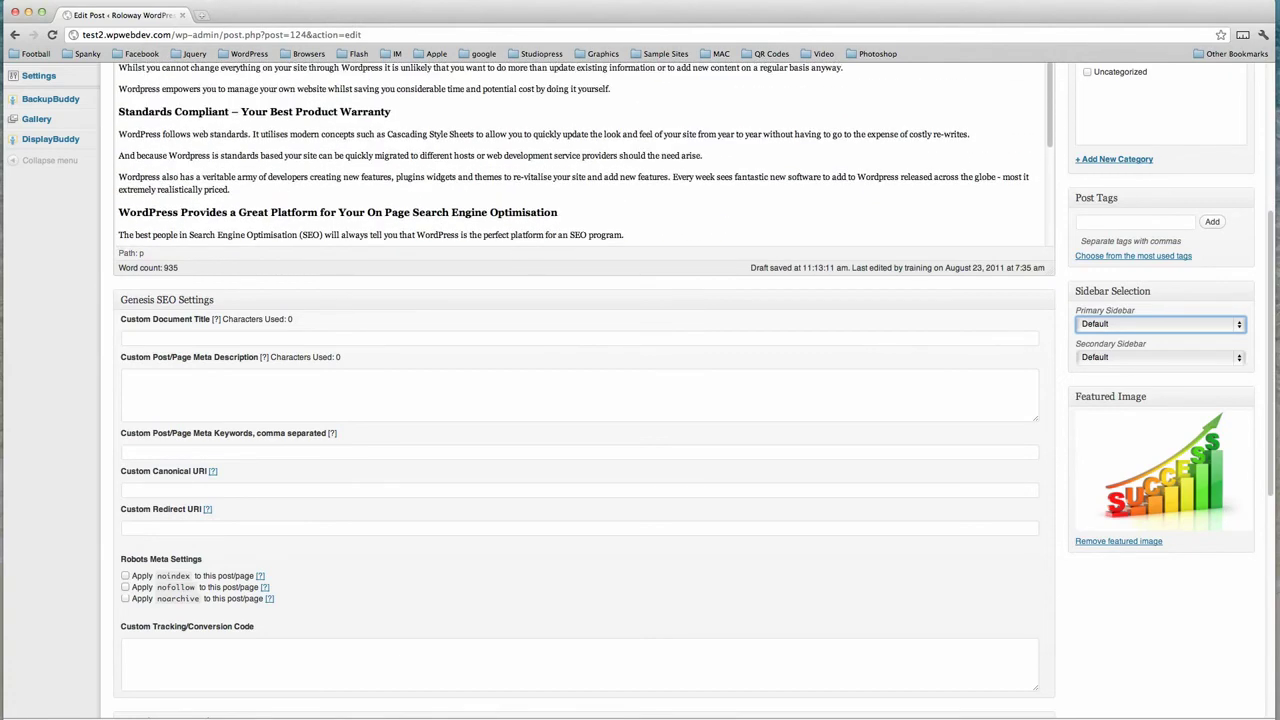
Step: Open test2.wpwebdev.com in a new browser tab and examine the blog post excerpts with their images on the home page
left_click(201, 15)
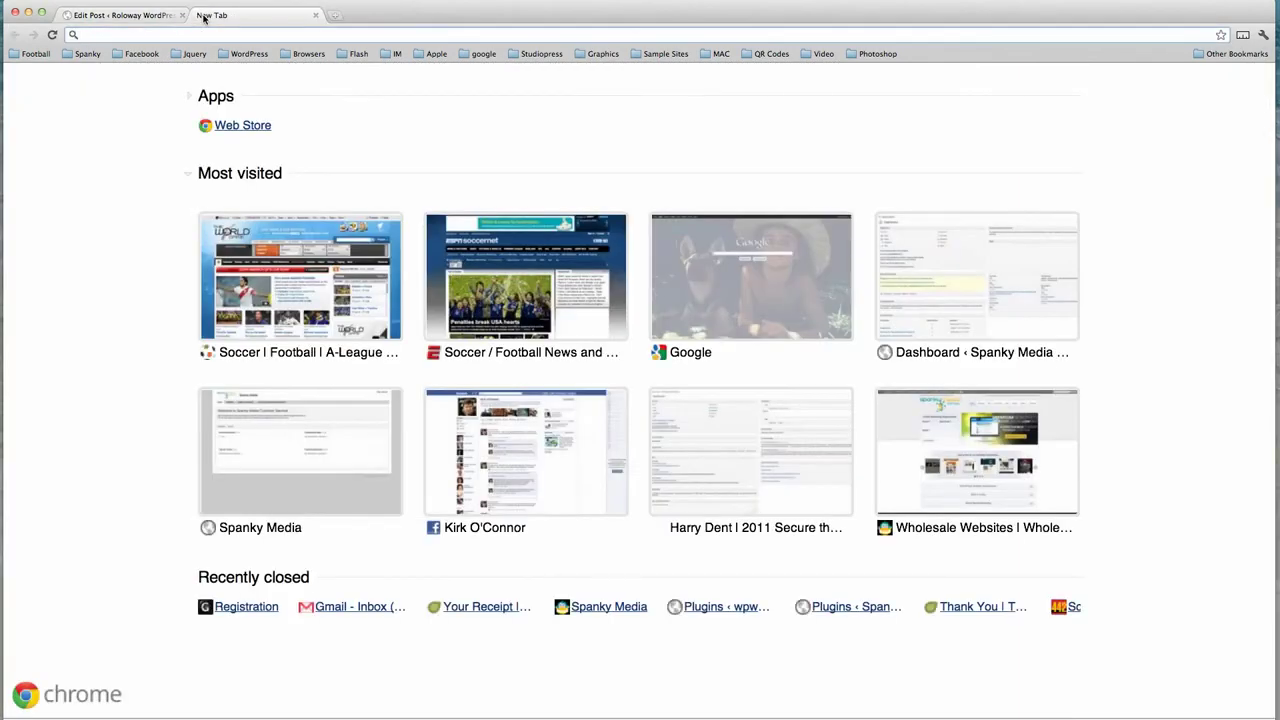
type("test23.wpwebdev.com")
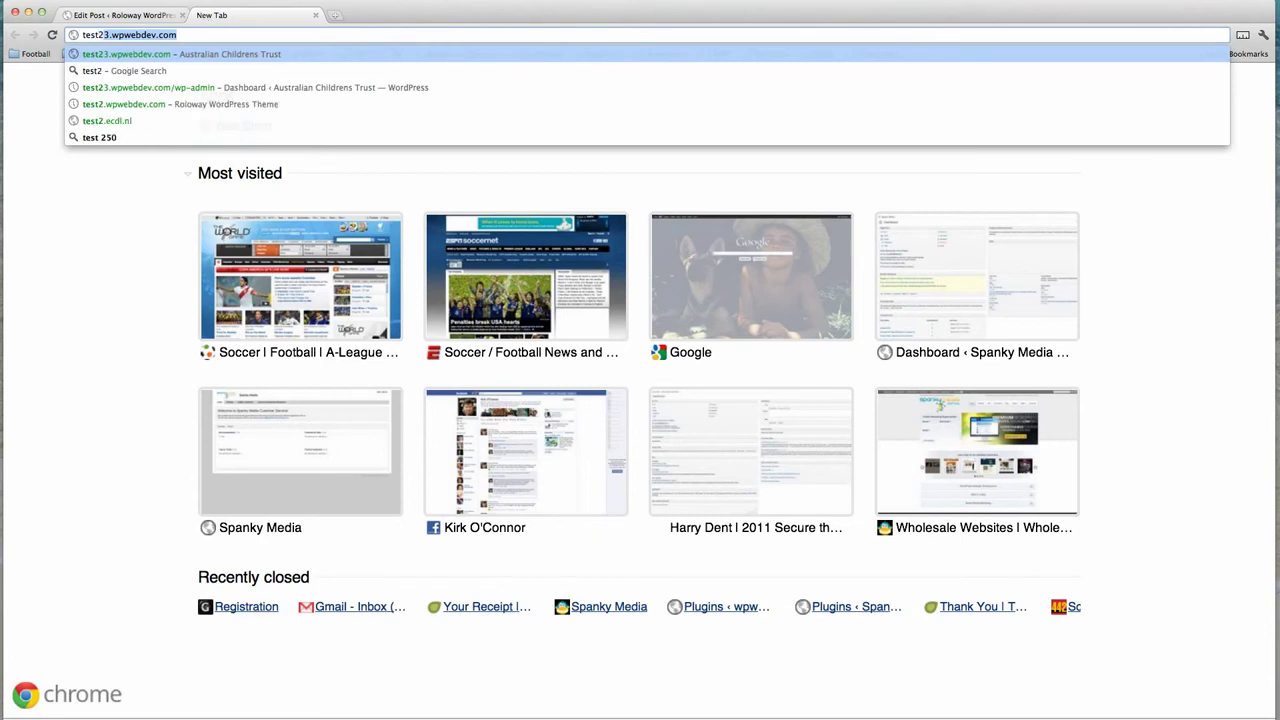
key("Right")
key("Left")
key("Left")
key("Left")
key("Left")
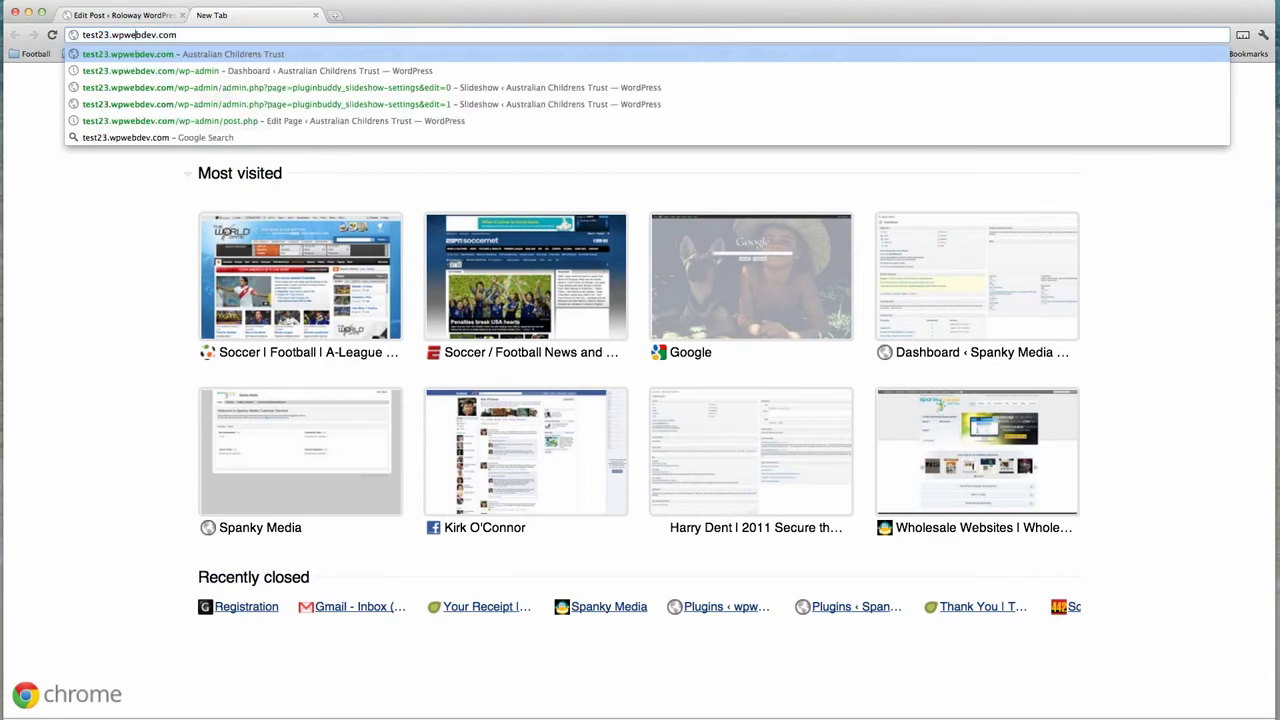
key("BackSpace")
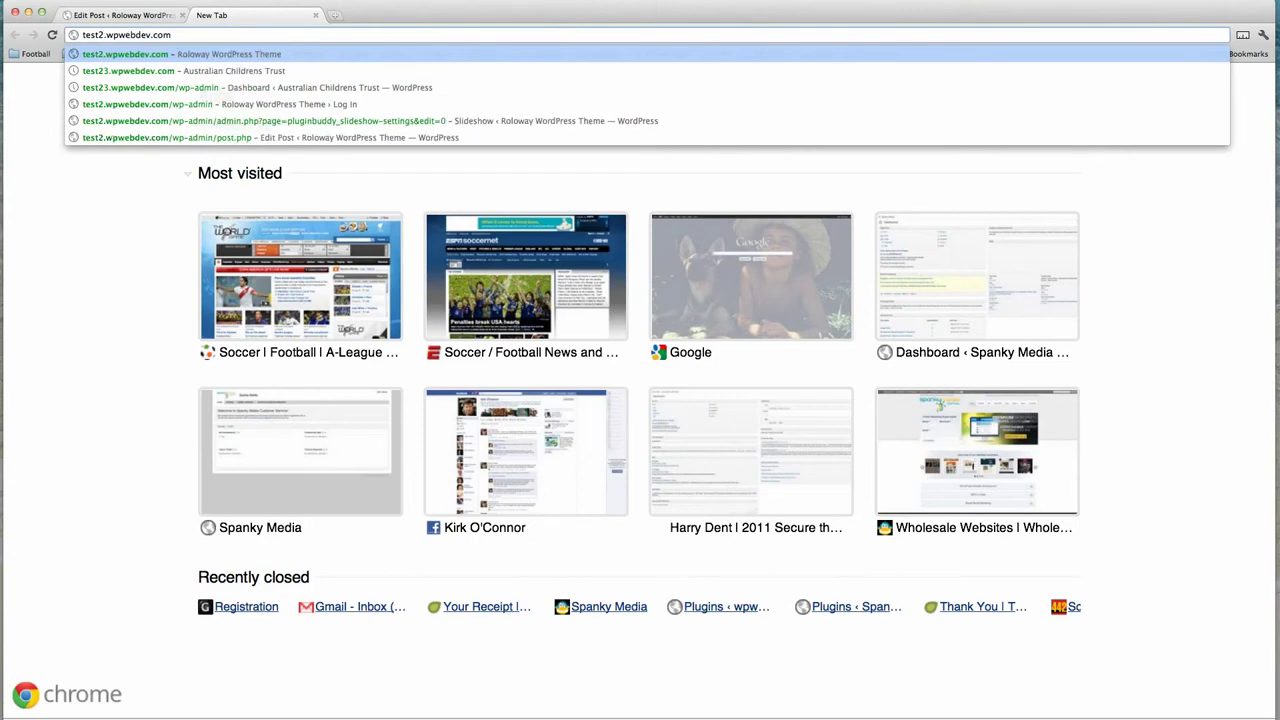
key("Return")
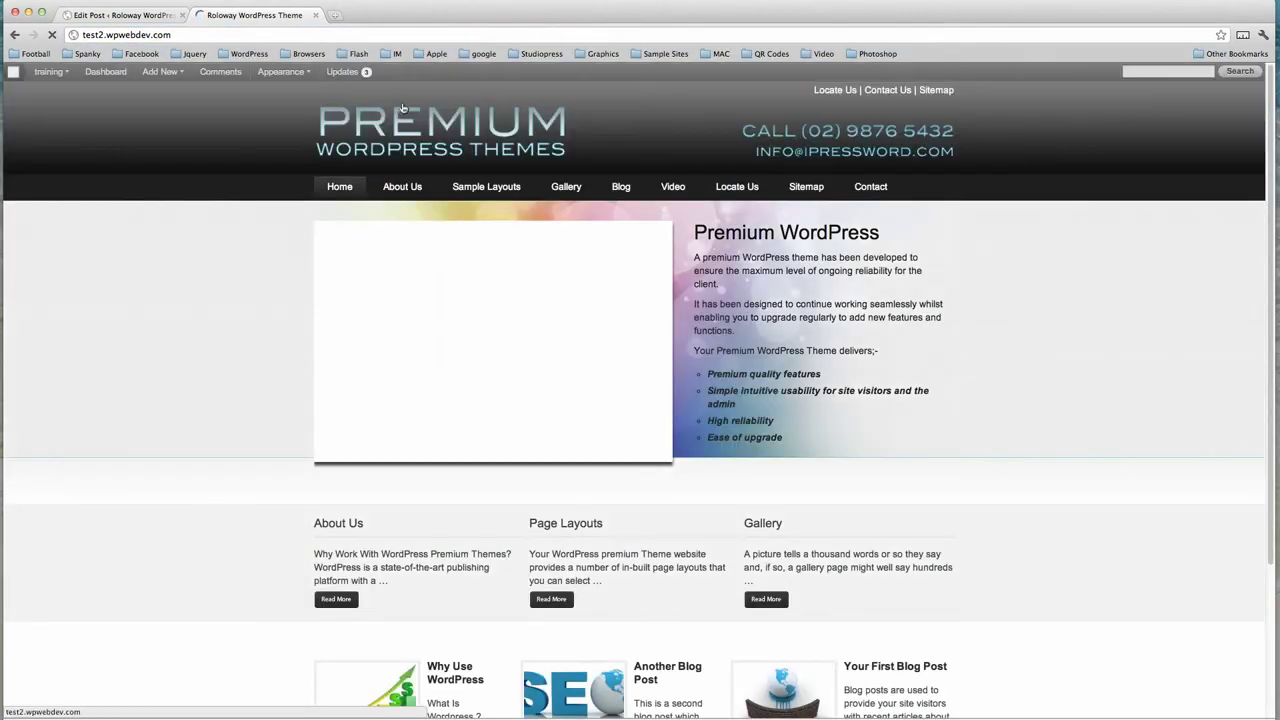
scroll(560, 420, "down", 5)
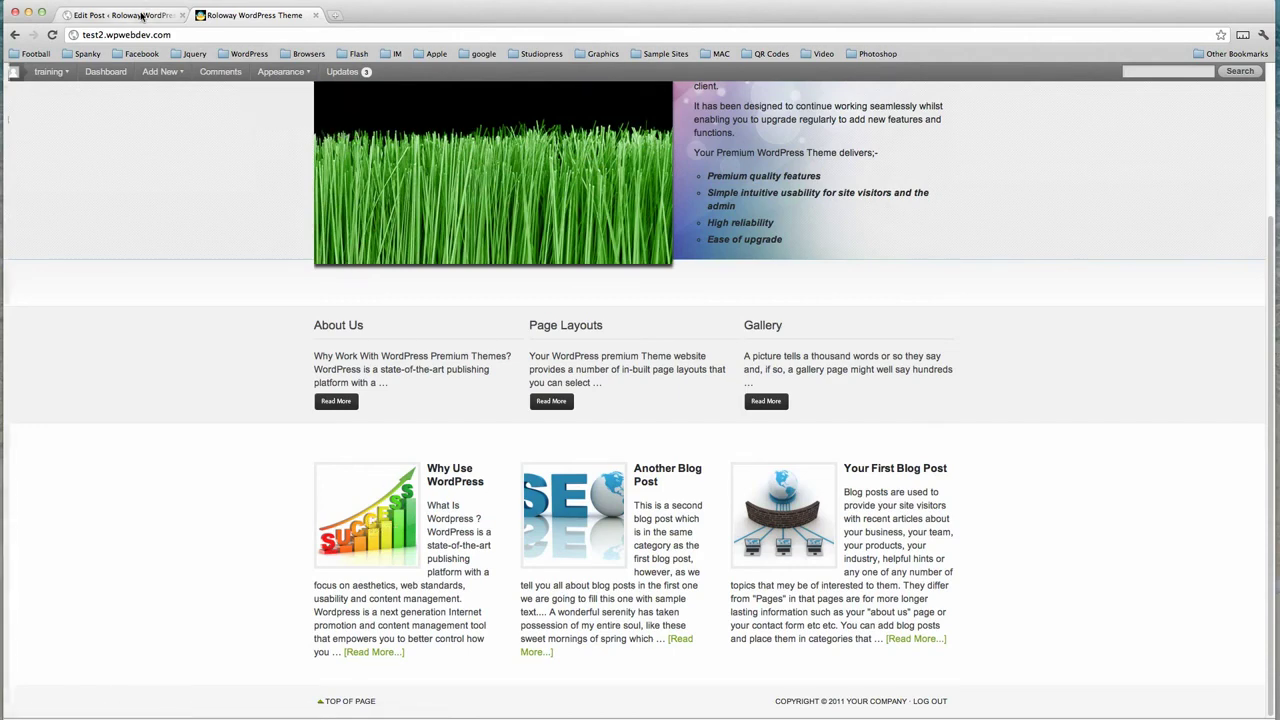
Step: Return to the "Why Use WordPress" post editor and remove the post's featured image
left_click(143, 15)
scroll(771, 320, "up", 5)
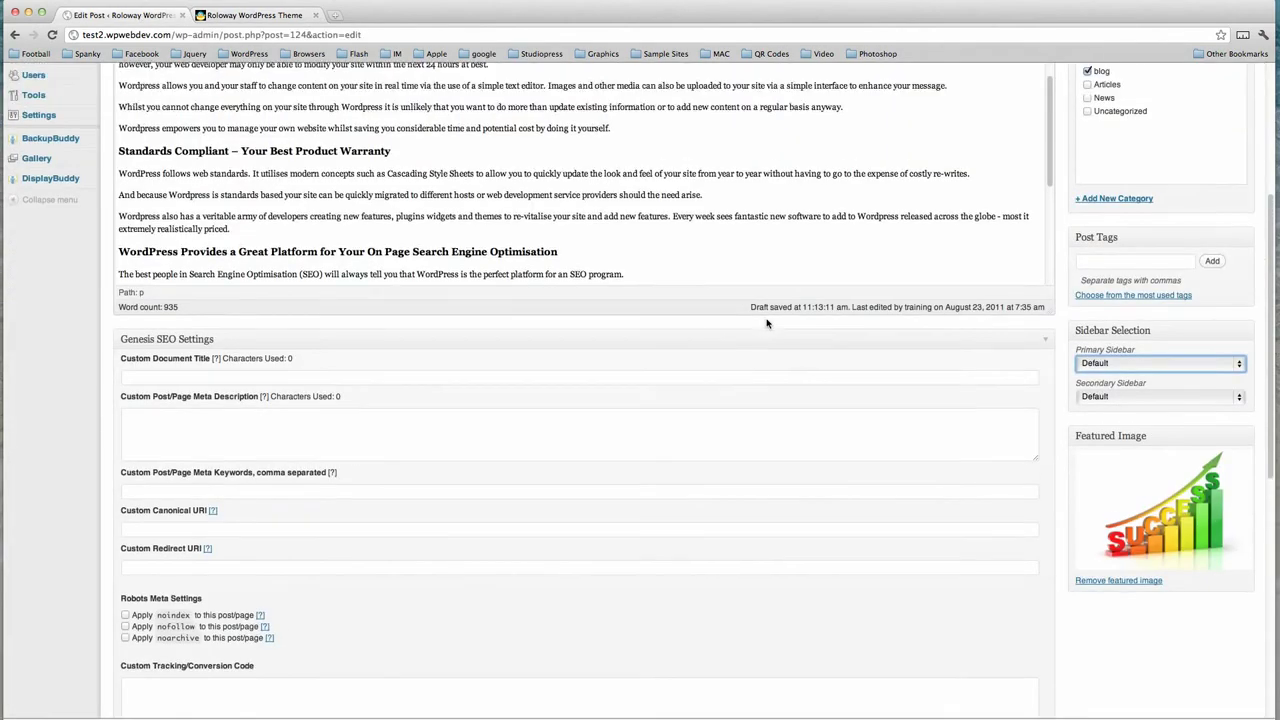
scroll(768, 322, "up", 5)
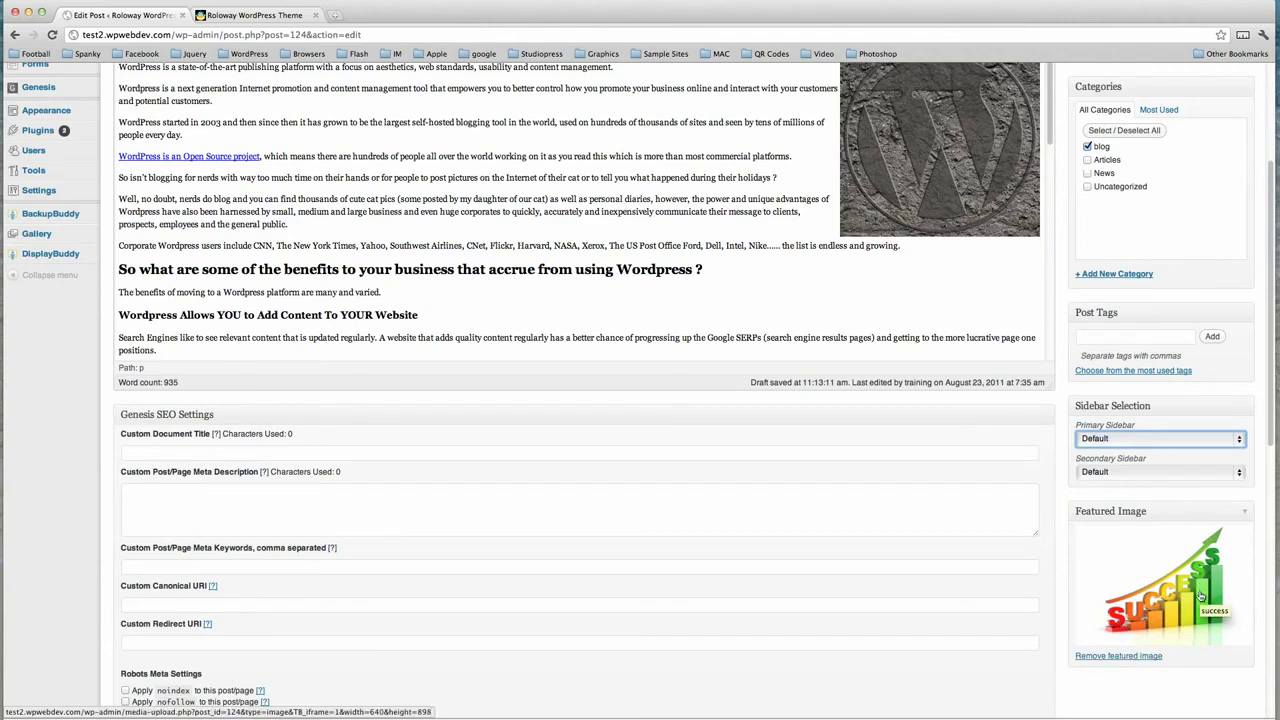
left_click(1141, 656)
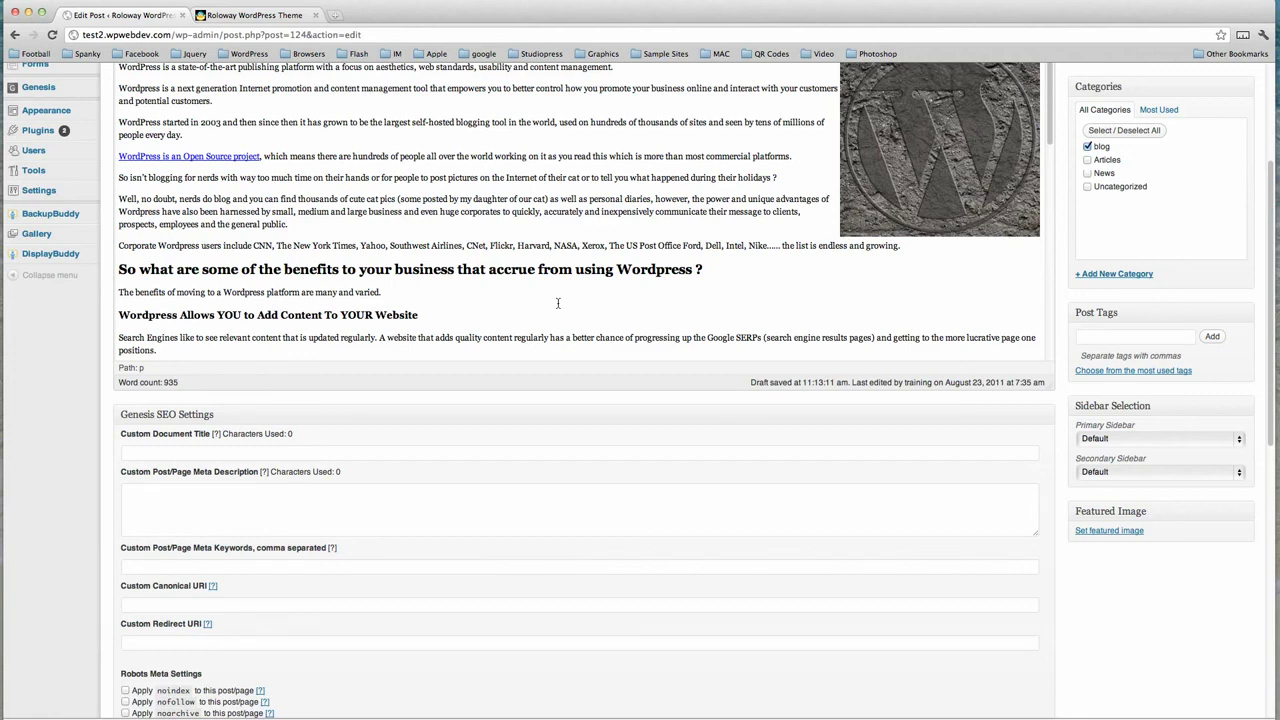
Step: Go to the site's Pages list, leaving the post editor without saving the changes
scroll(558, 303, "up", 5)
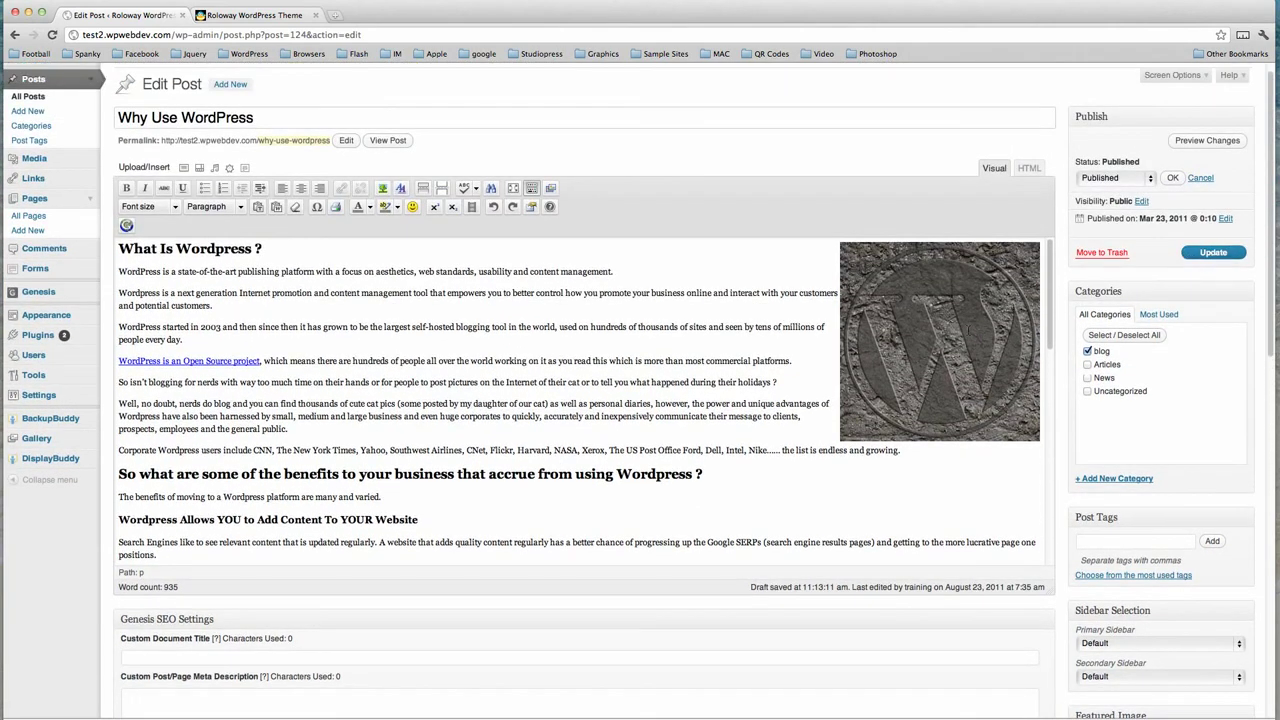
scroll(872, 614, "down", 2)
scroll(872, 614, "down", 2)
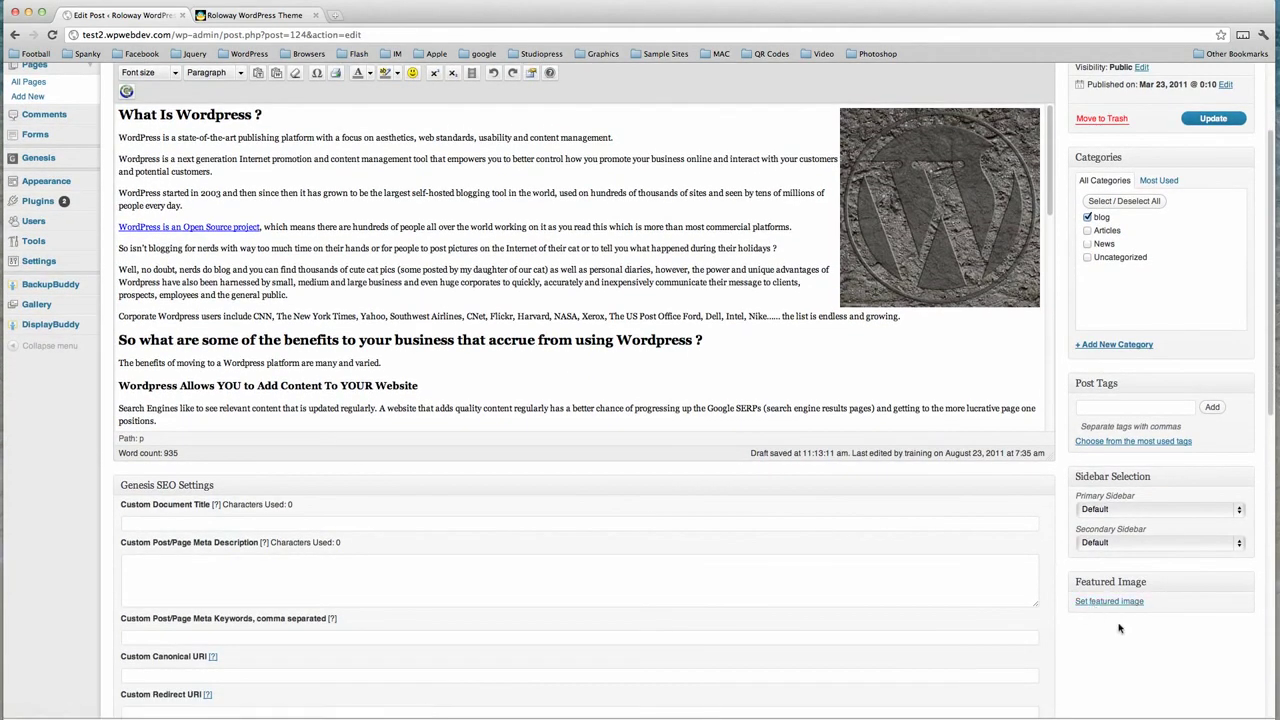
scroll(405, 285, "up", 4)
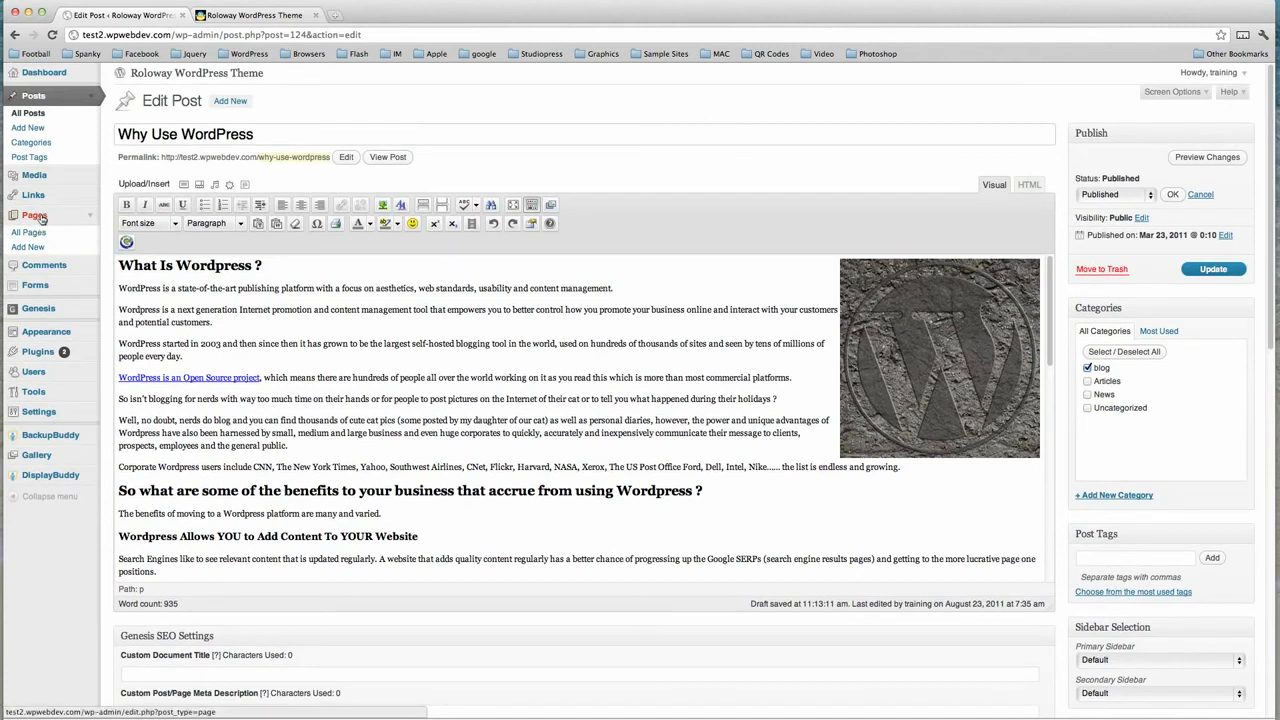
left_click(40, 218)
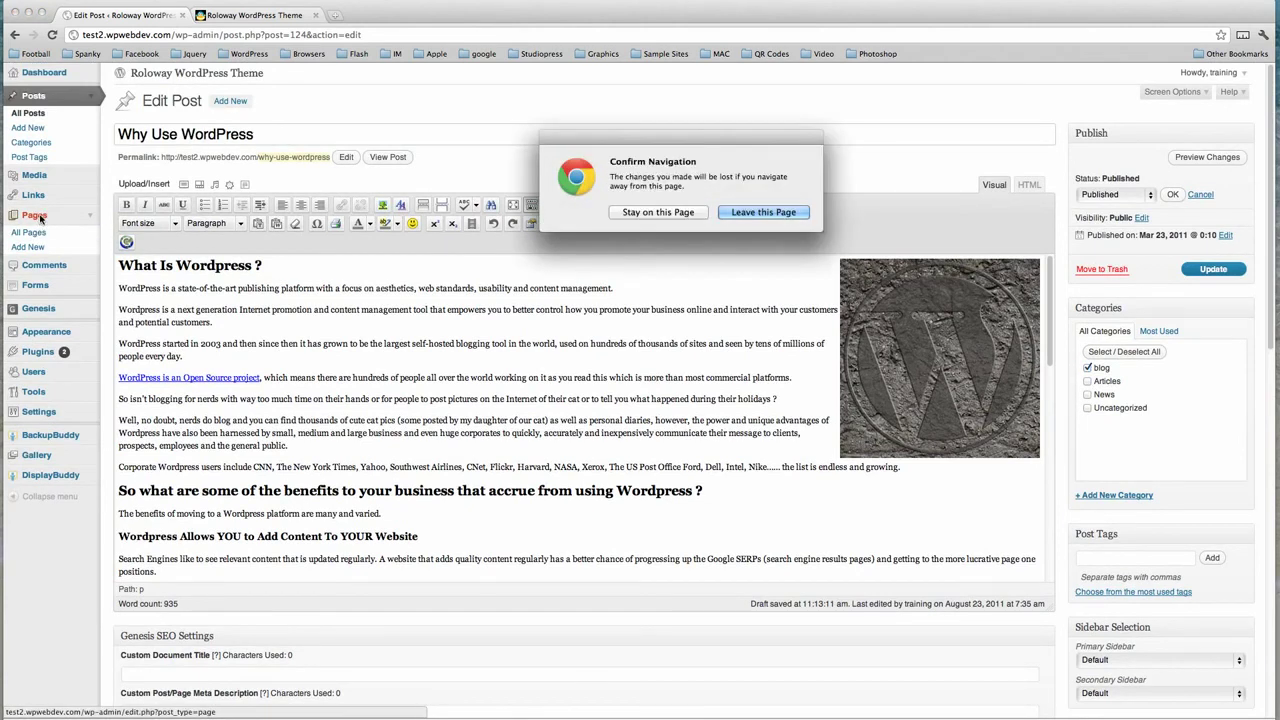
left_click(756, 213)
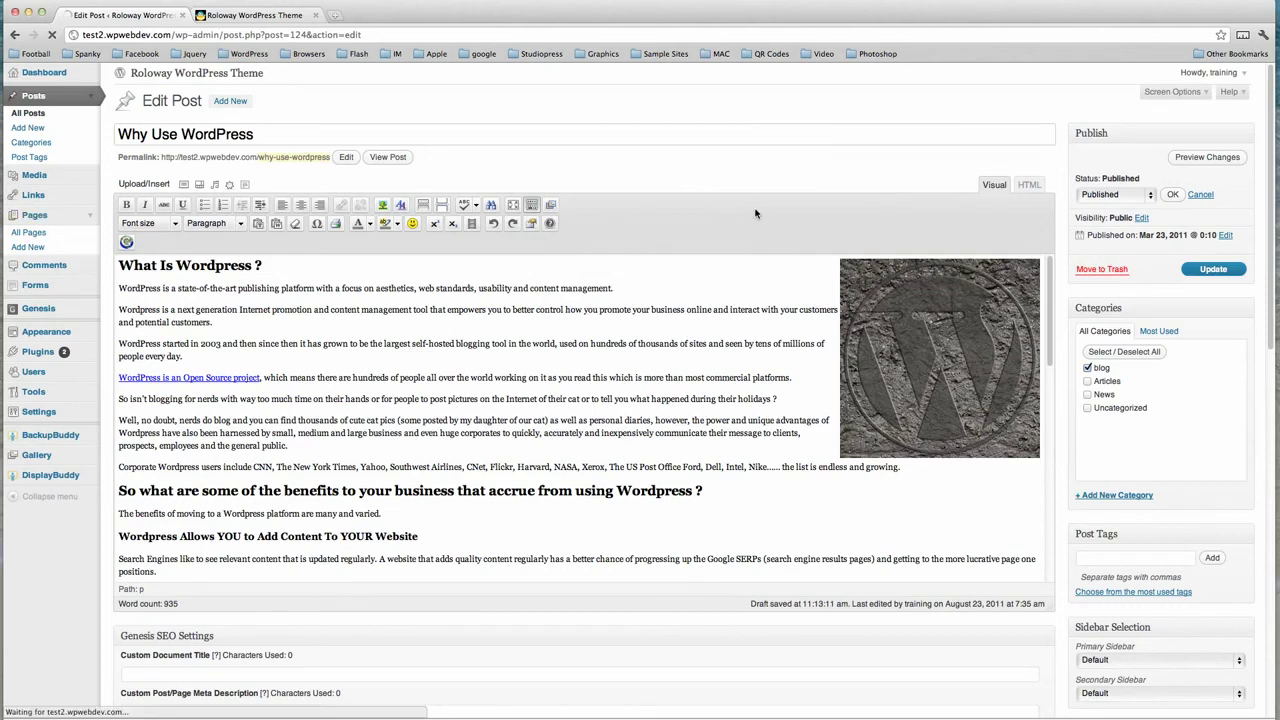